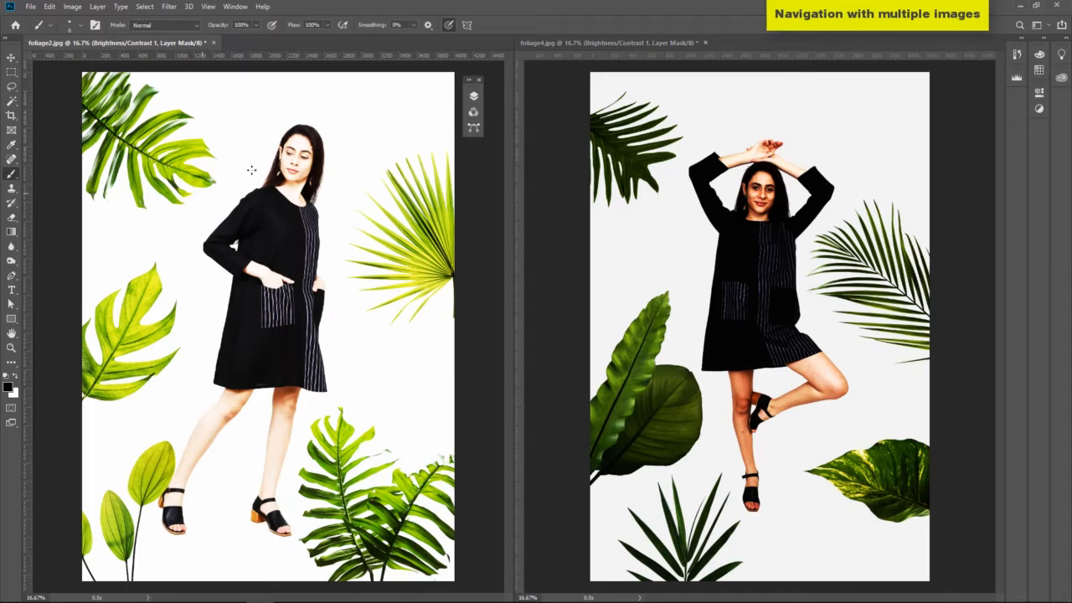
Copy the Brightness/Contrast adjustment layer from foliage2.jpg into foliage4.jpg
{"action": "left_click", "coordinate": [473, 96]}
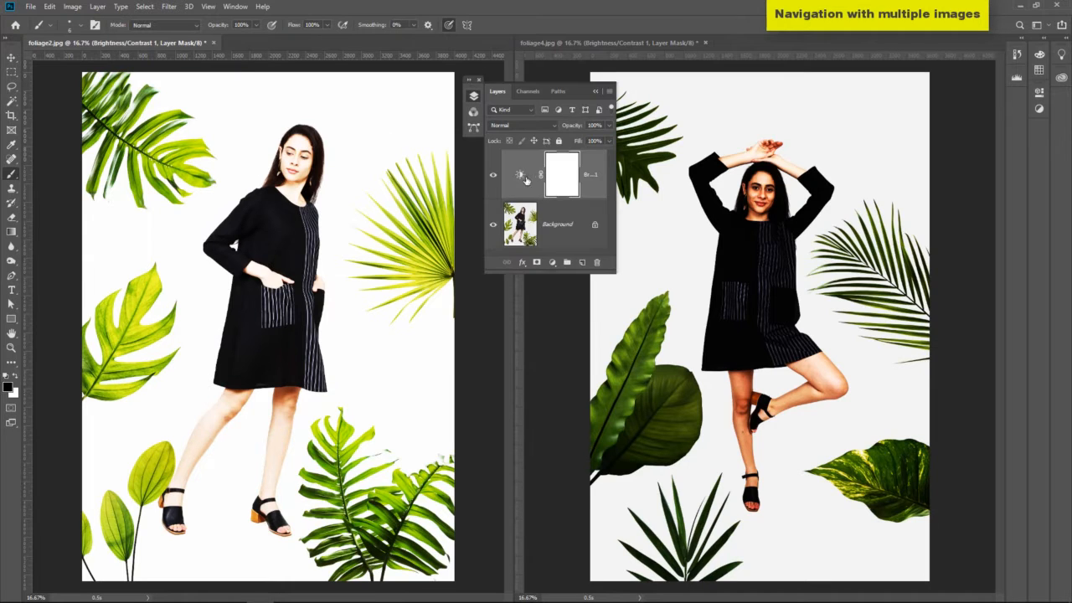
{"action": "left_click_drag", "start_coordinate": [520, 165], "coordinate": [825, 276]}
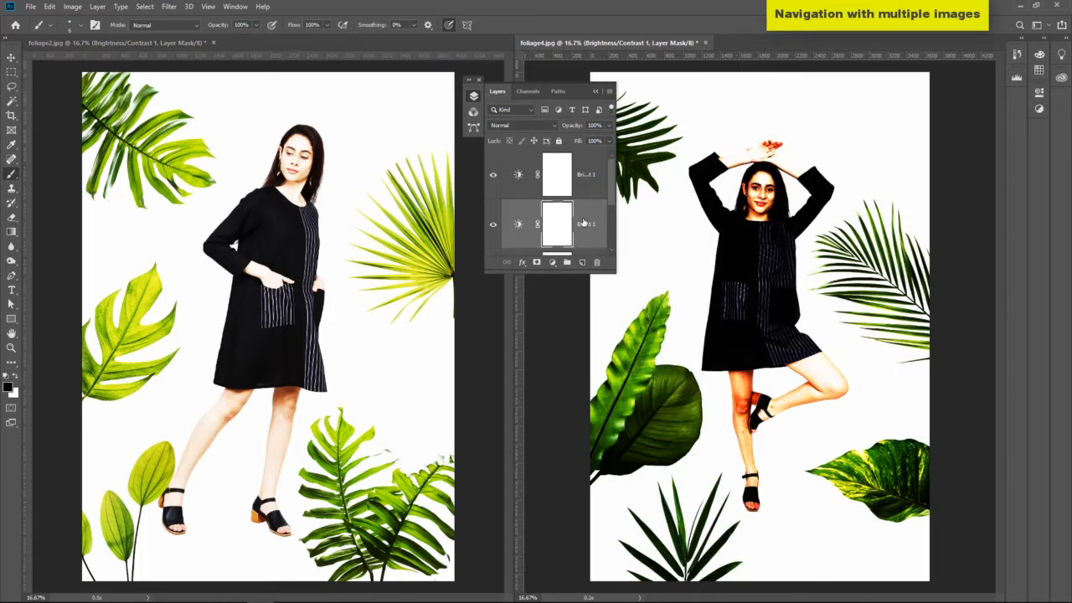
{"action": "key", "text": "Delete"}
{"action": "key", "text": "Delete"}
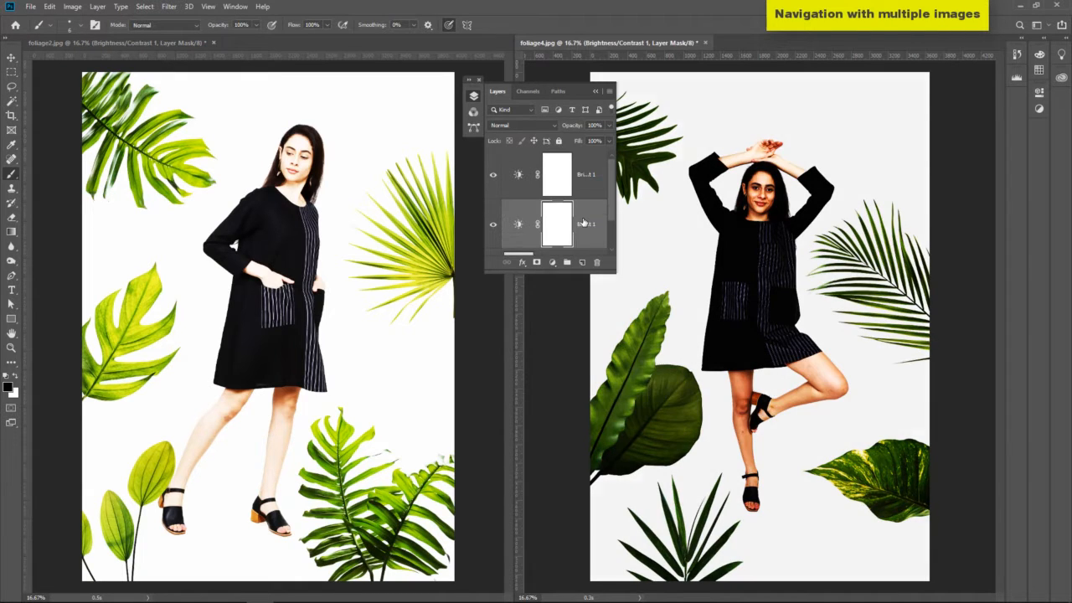
{"action": "key", "text": "ctrl+z"}
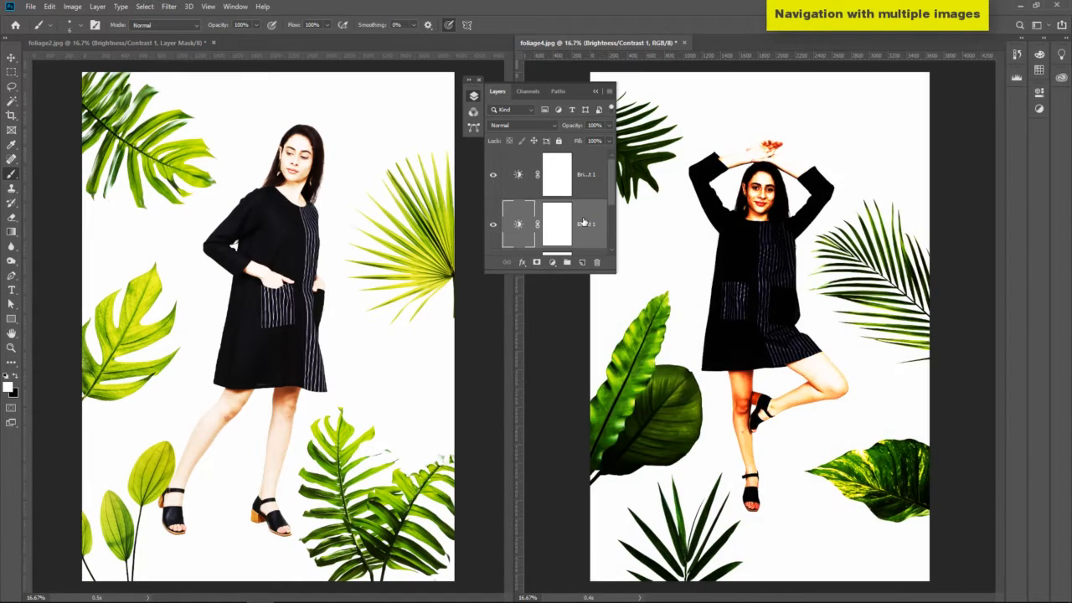
Hide the second and third Brightness/Contrast layers of foliage4.jpg, keep the topmost one on, and collapse the layer list
{"action": "left_click", "coordinate": [494, 175]}
{"action": "left_click", "coordinate": [493, 175]}
{"action": "left_click", "coordinate": [494, 224]}
{"action": "left_click_drag", "start_coordinate": [611, 266], "coordinate": [619, 353]}
{"action": "left_click", "coordinate": [493, 275]}
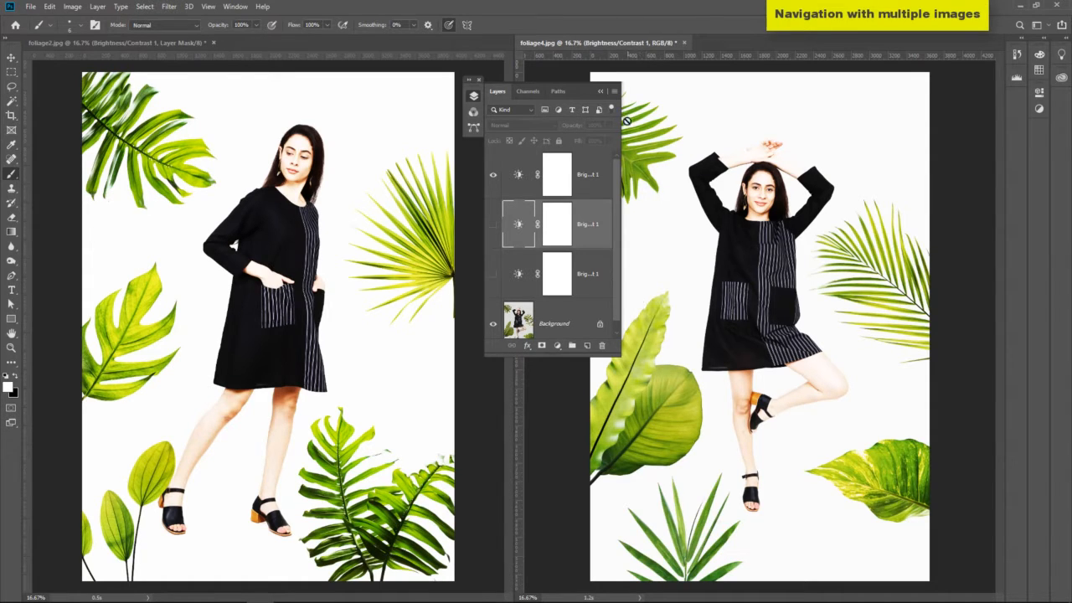
{"action": "left_click", "coordinate": [599, 92]}
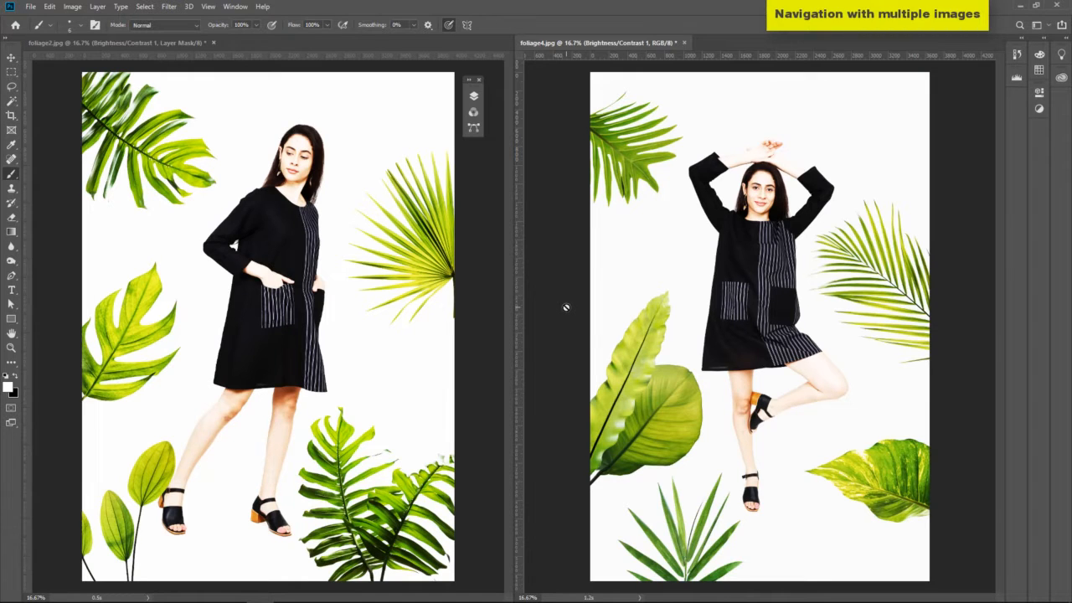
Close foliage4.jpg and foliage2.jpg without saving their changes
{"action": "key", "text": "ctrl+w"}
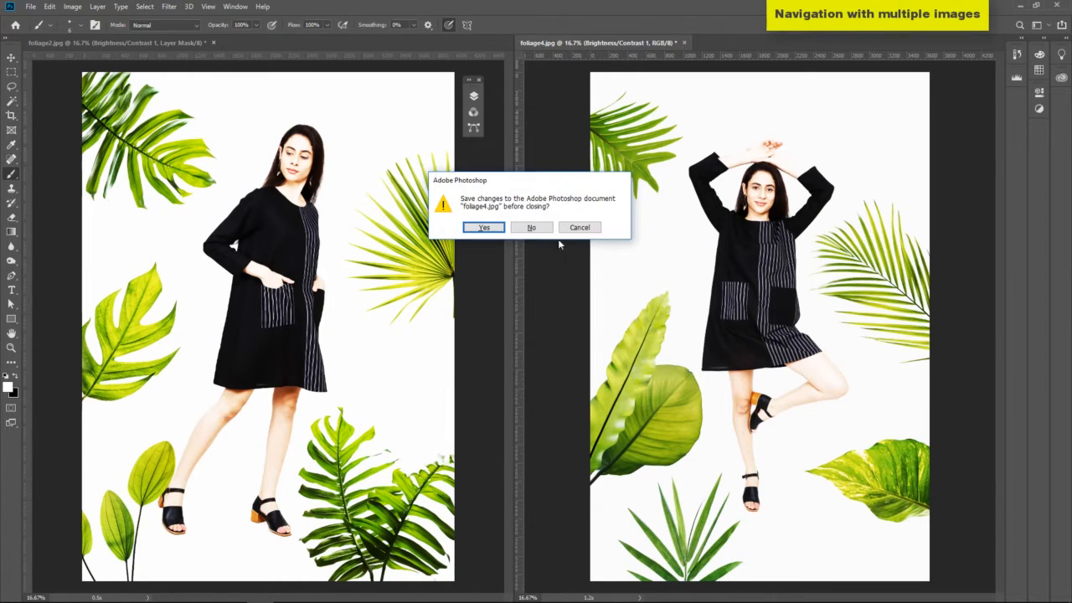
{"action": "left_click", "coordinate": [532, 227]}
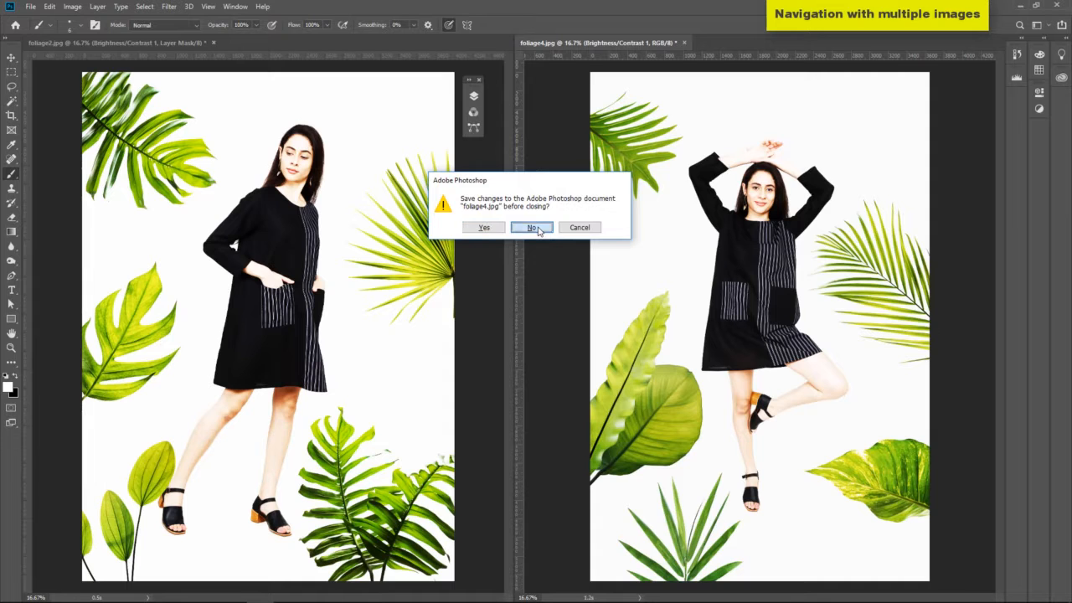
{"action": "key", "text": "ctrl+w"}
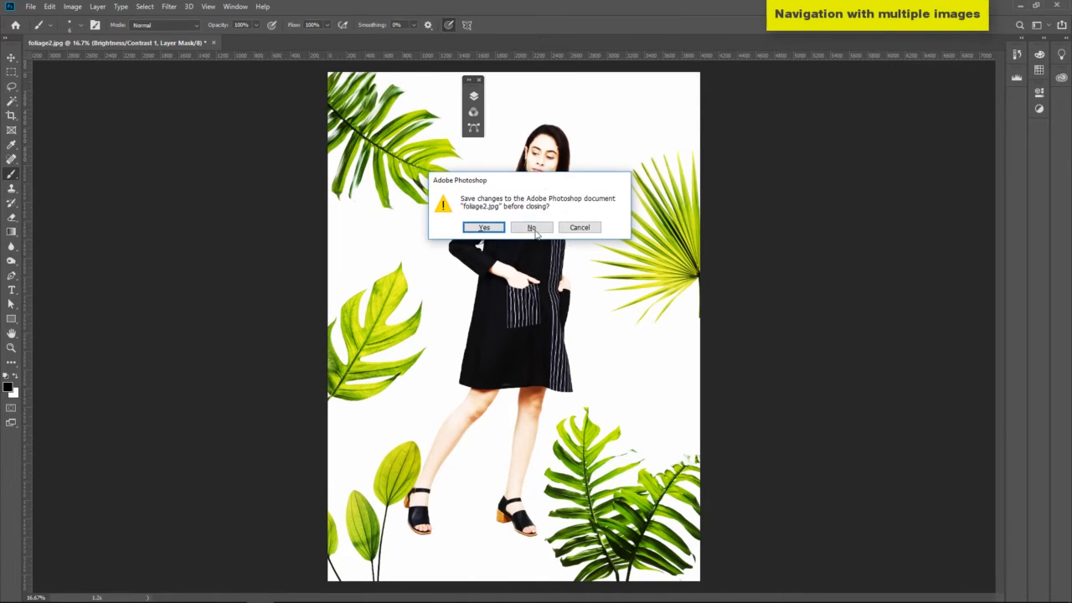
{"action": "left_click", "coordinate": [533, 229]}
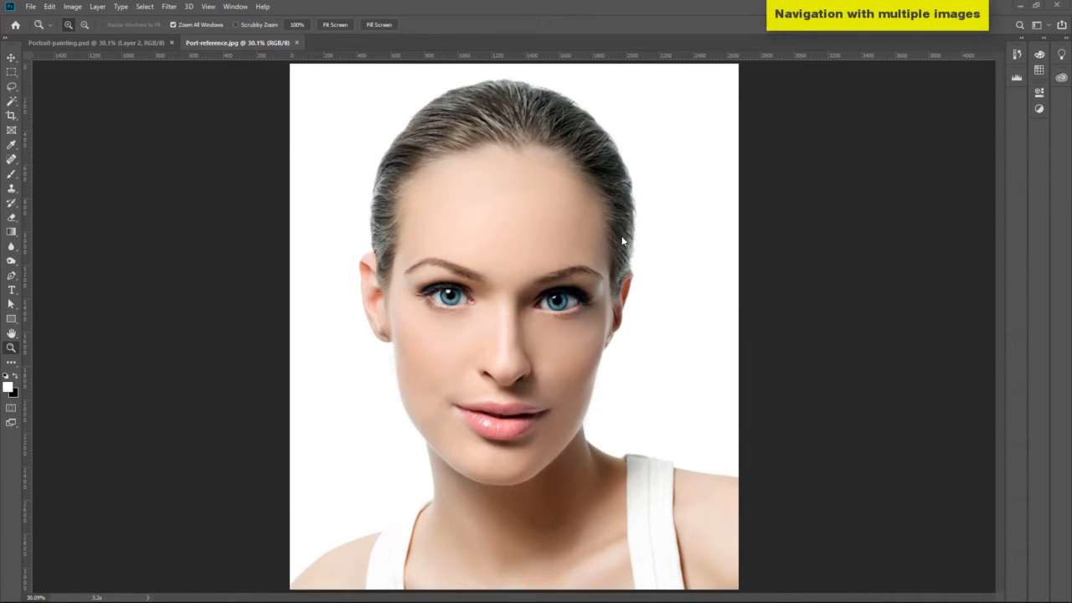
Arrange the open documents in a 2-up Vertical layout with Portrait-painting.psd as the active document
{"action": "left_click", "coordinate": [124, 42]}
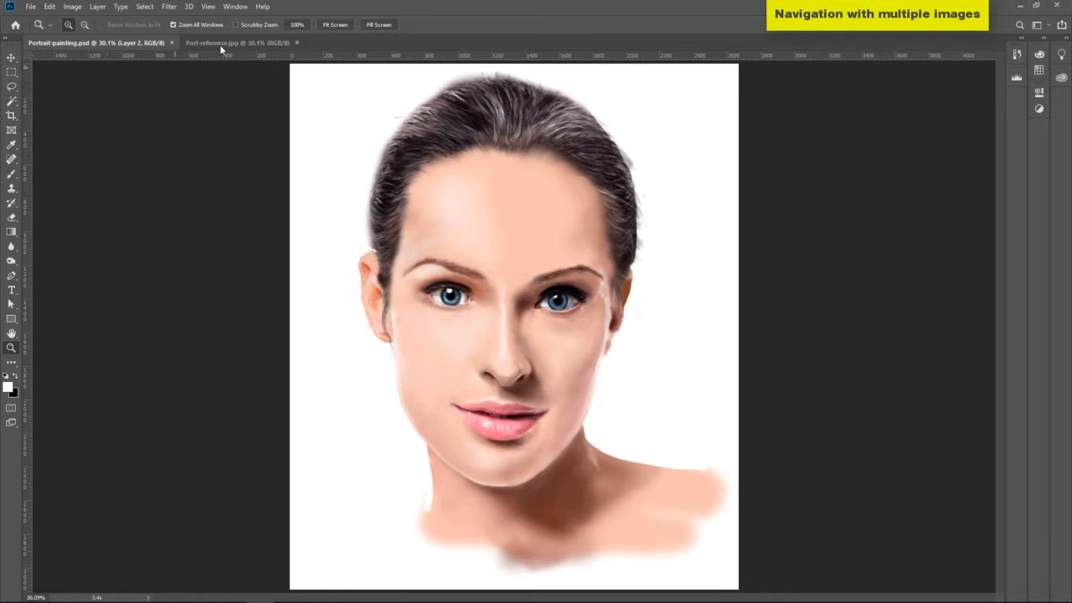
{"action": "left_click", "coordinate": [236, 7]}
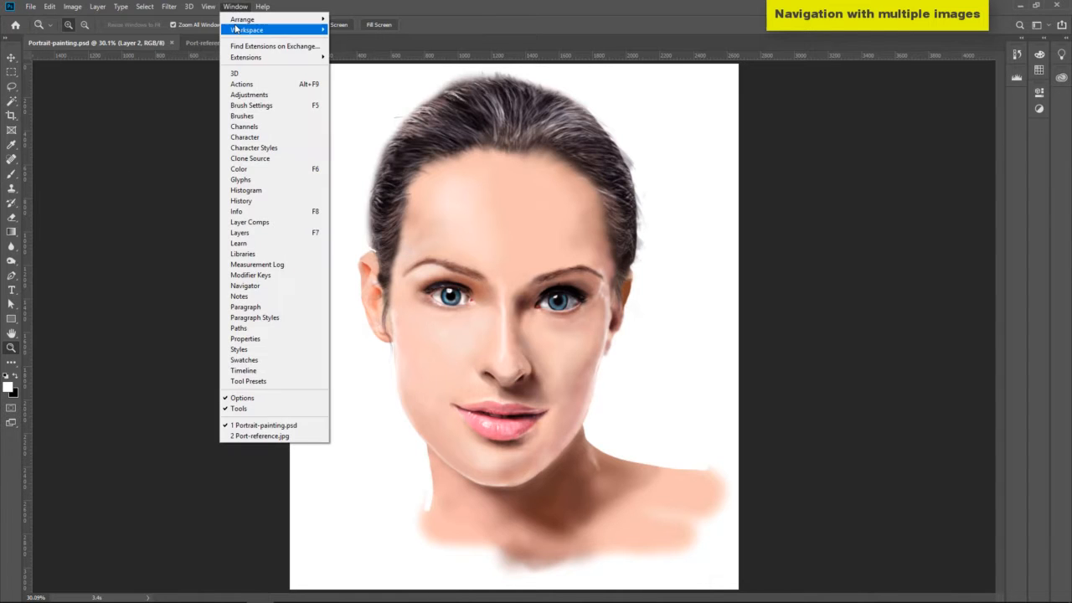
{"action": "mouse_move", "coordinate": [251, 18]}
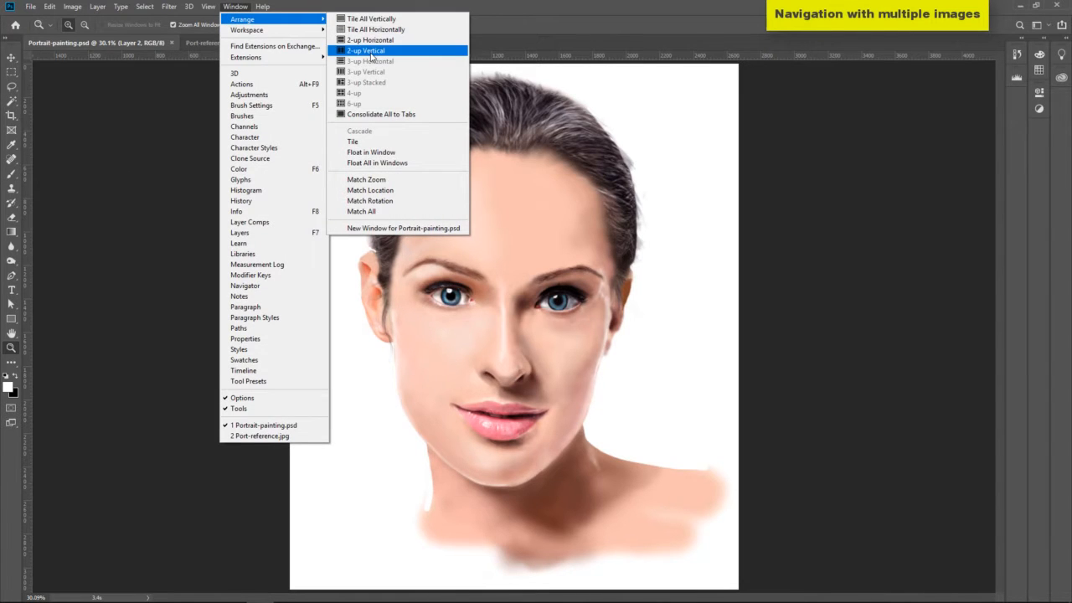
{"action": "left_click", "coordinate": [373, 52]}
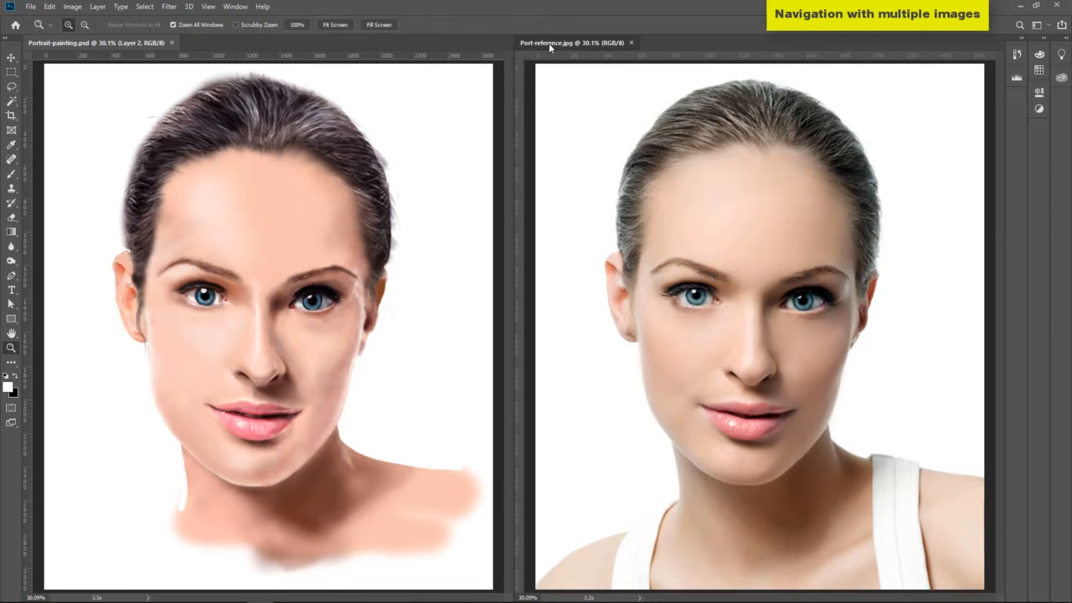
Regroup the documents as tabs and rearrange them 2-up Vertical with Port-reference.jpg as the active document
{"action": "left_click_drag", "start_coordinate": [548, 43], "coordinate": [118, 44]}
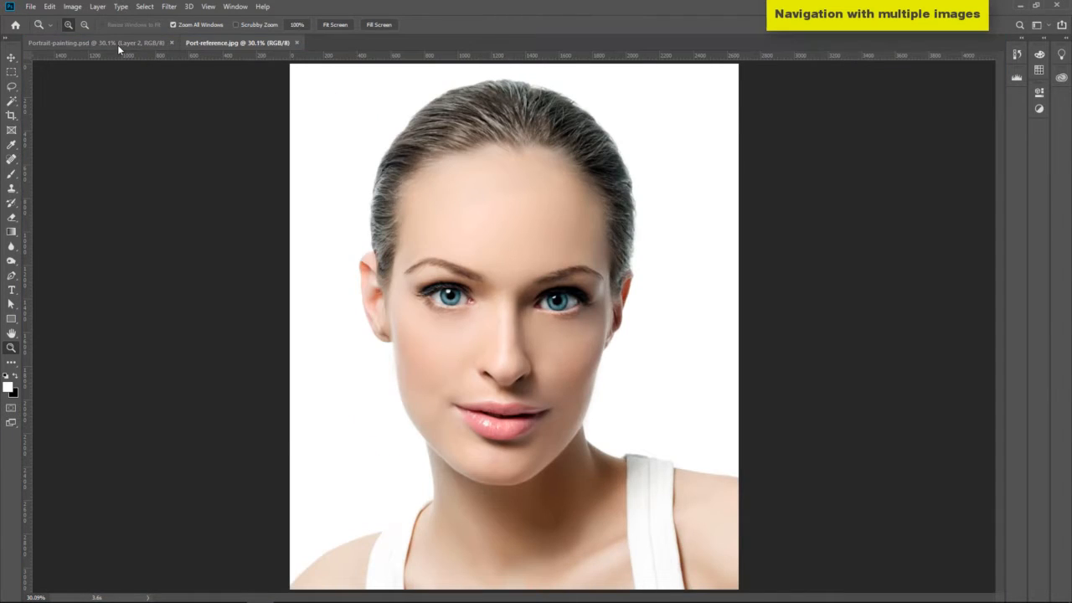
{"action": "left_click", "coordinate": [235, 6]}
{"action": "mouse_move", "coordinate": [251, 18]}
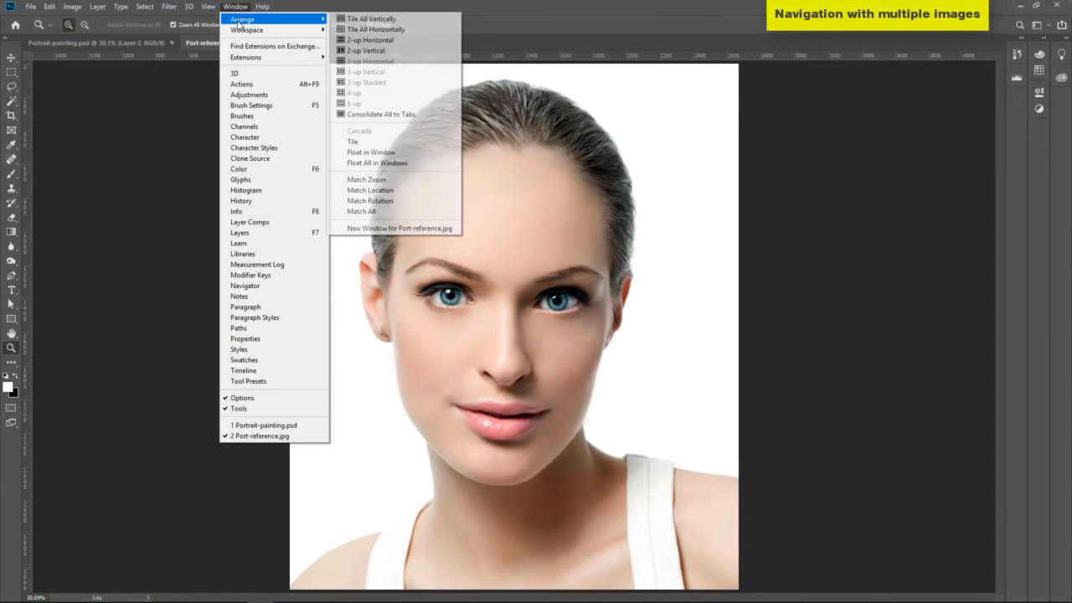
{"action": "left_click", "coordinate": [381, 51]}
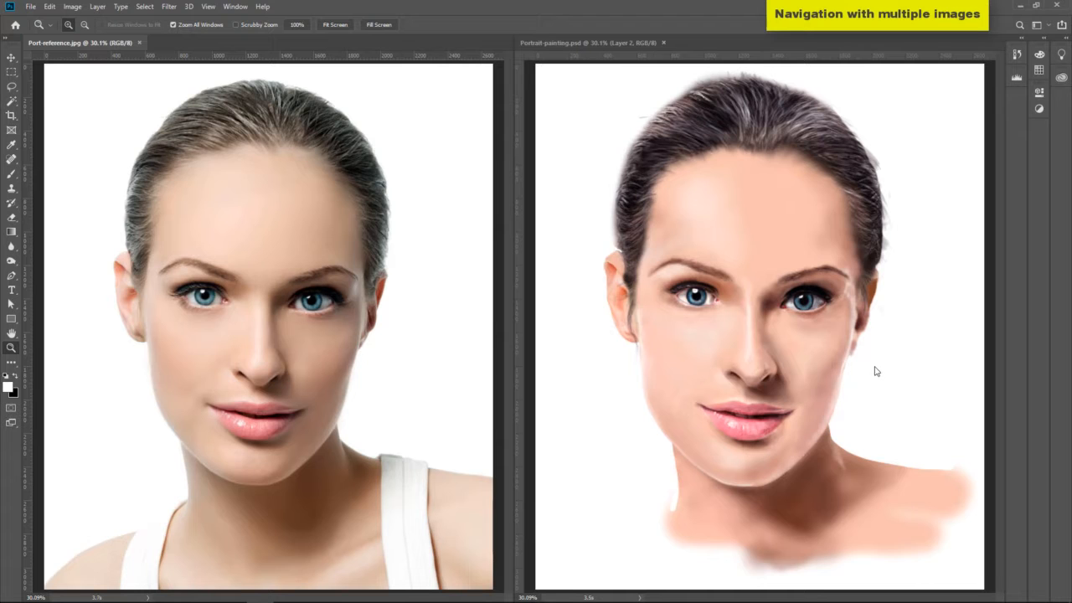
Switch to the Brush tool with black as the foreground colour and add a new layer
{"action": "key", "text": "b"}
{"action": "key", "text": "x"}
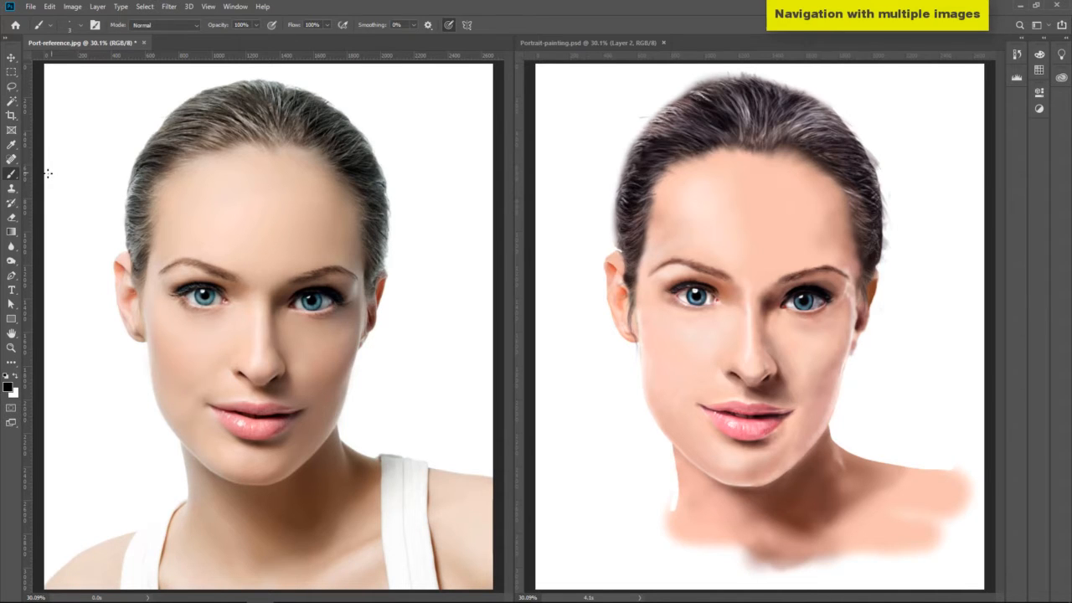
{"action": "key", "text": "ctrl+shift+n"}
{"action": "key", "text": "Return"}
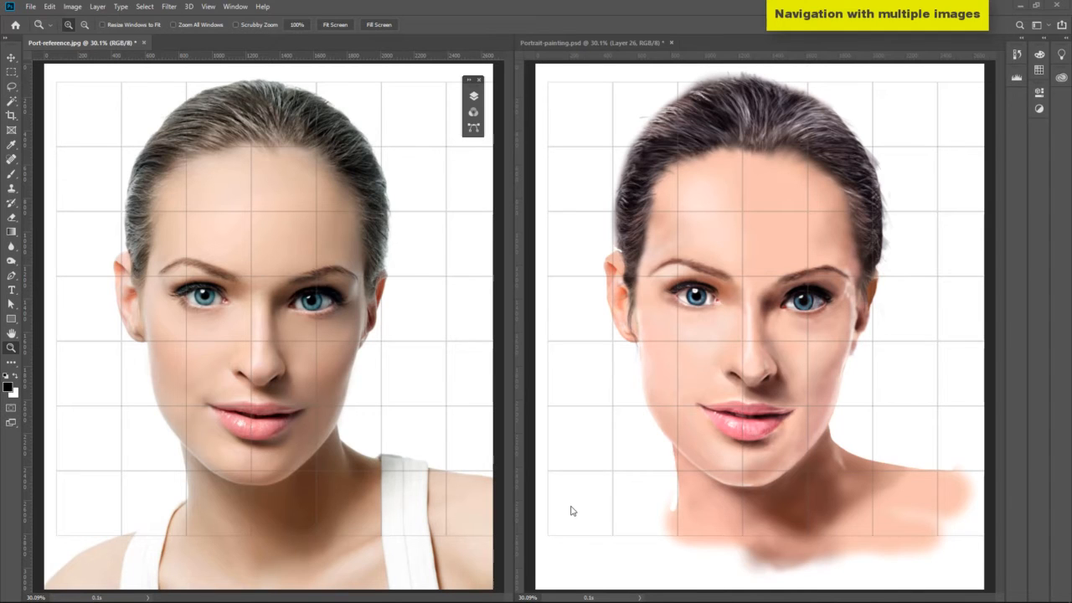
Show the built-in grid over Portrait-painting.psd and hide it again
{"action": "left_click", "coordinate": [683, 505]}
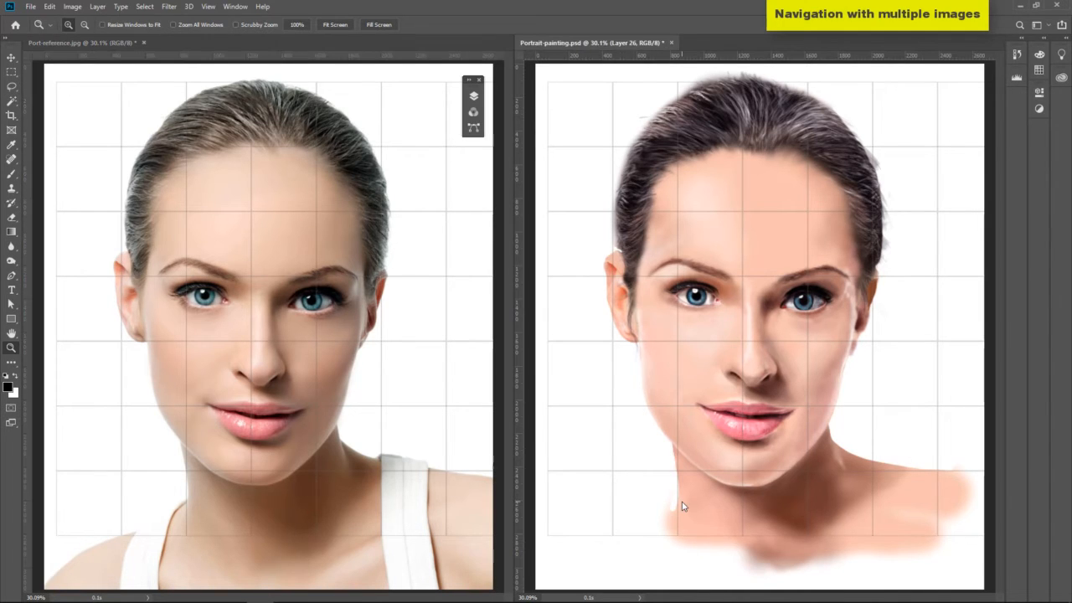
{"action": "key", "text": "ctrl+apostrophe"}
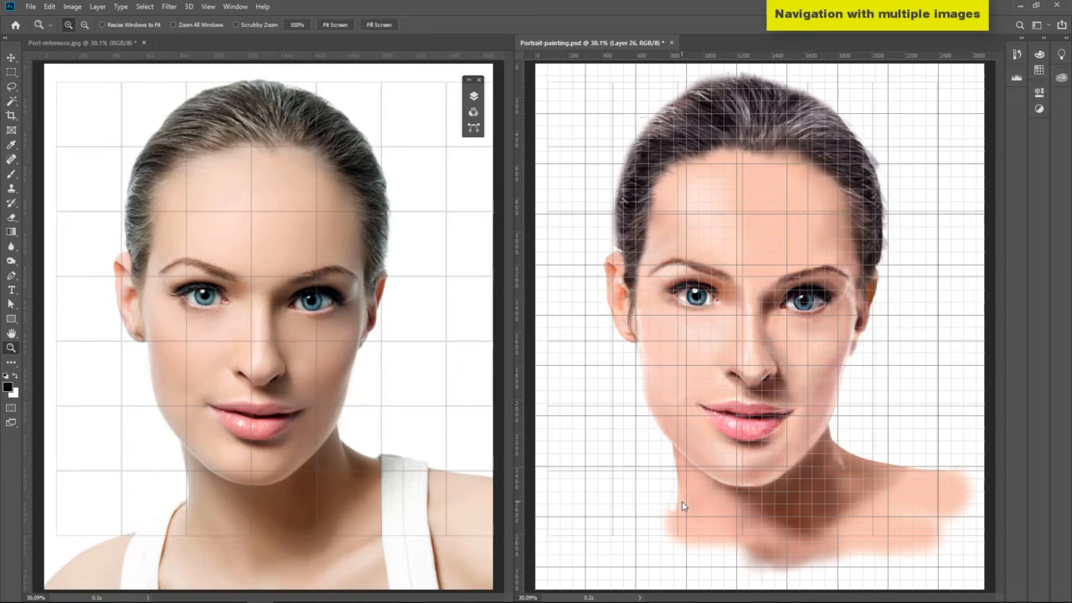
{"action": "key", "text": "ctrl+apostrophe"}
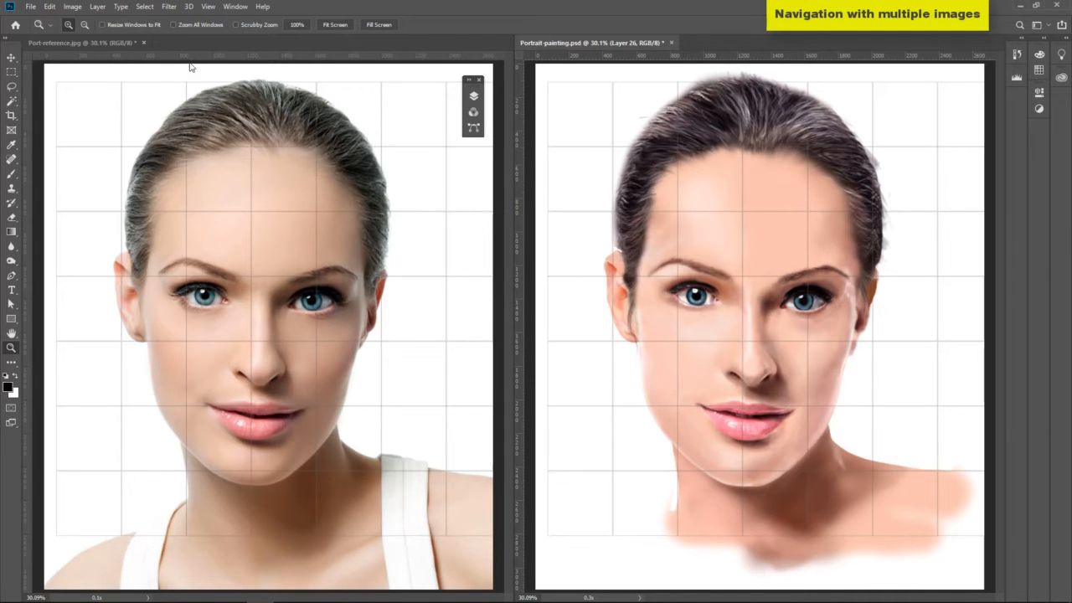
Compare the same eye in Port-reference.jpg and Portrait-painting.psd at 200%, and reduce the painting to 100%
{"action": "left_click", "coordinate": [208, 311]}
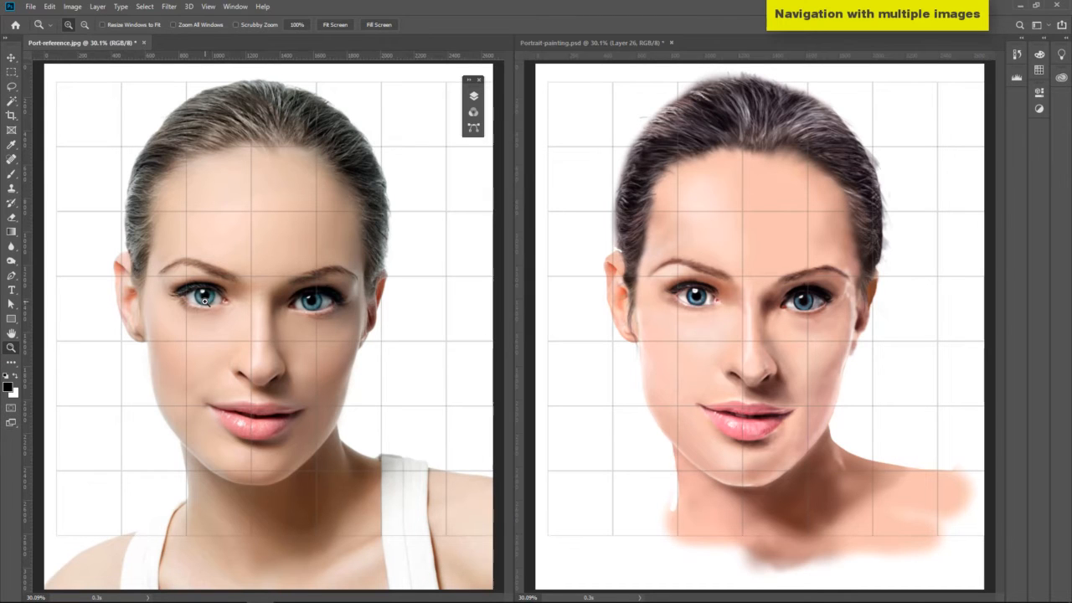
{"action": "left_click_drag", "start_coordinate": [201, 293], "coordinate": [198, 297]}
{"action": "left_click", "coordinate": [198, 297]}
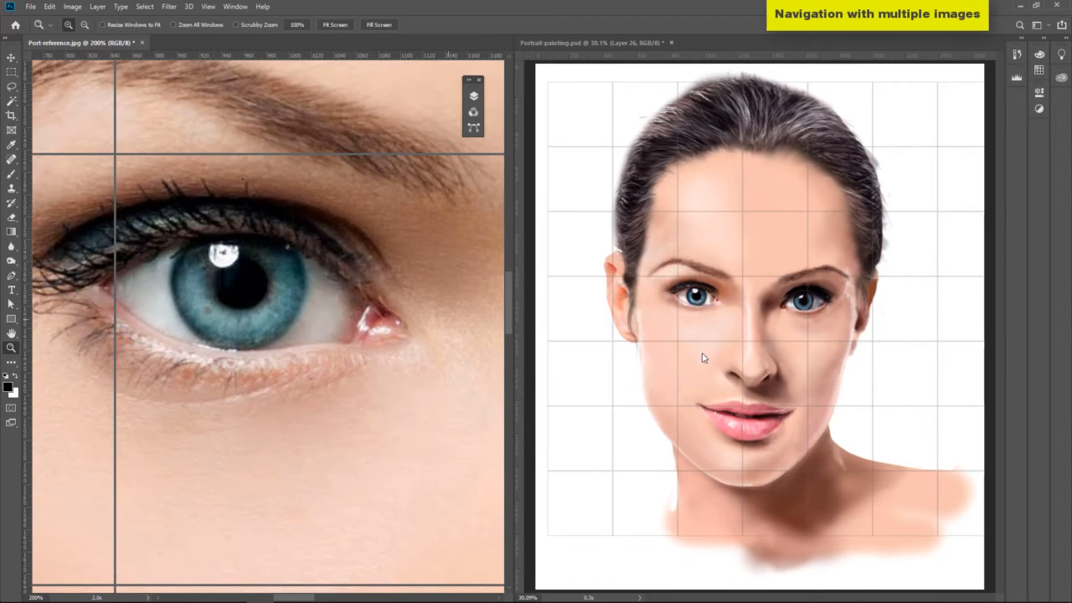
{"action": "left_click", "coordinate": [694, 298]}
{"action": "left_click_drag", "start_coordinate": [694, 297], "coordinate": [720, 331]}
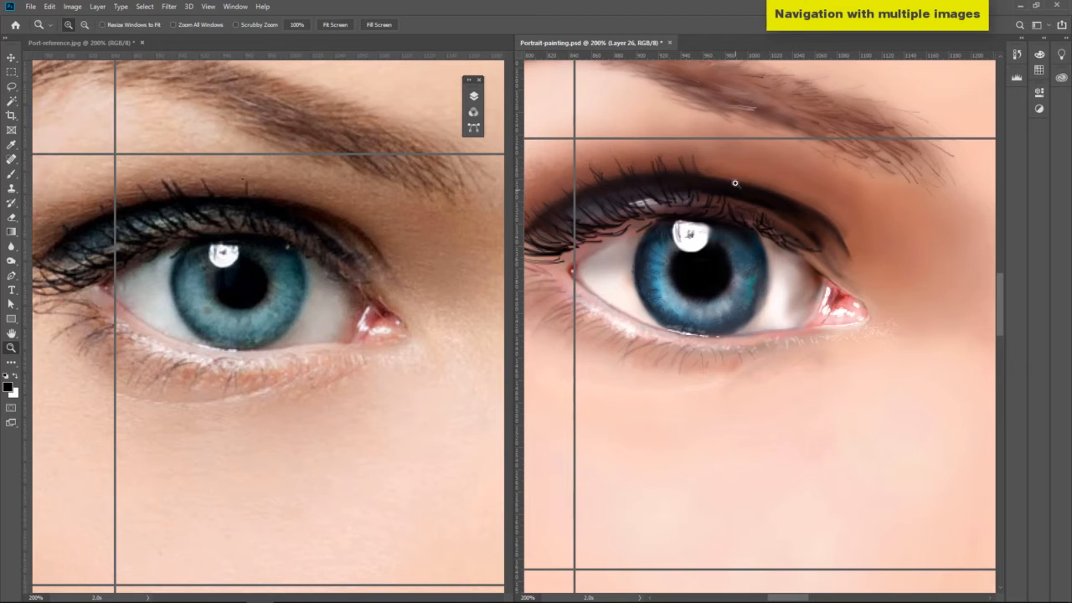
{"action": "left_click_drag", "start_coordinate": [723, 152], "coordinate": [762, 225]}
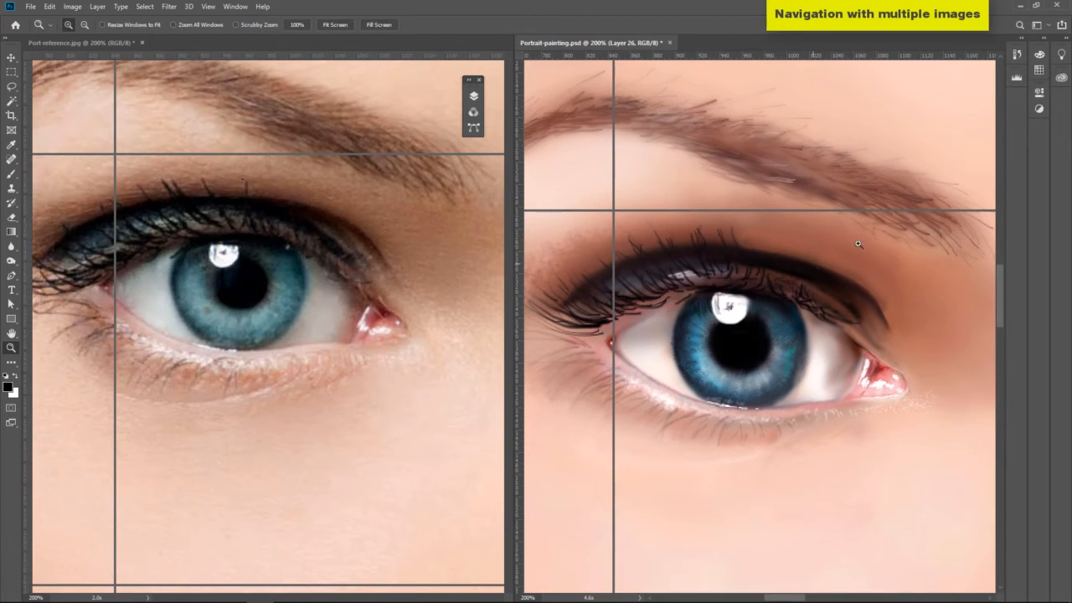
{"action": "left_click", "coordinate": [785, 178], "text": "alt"}
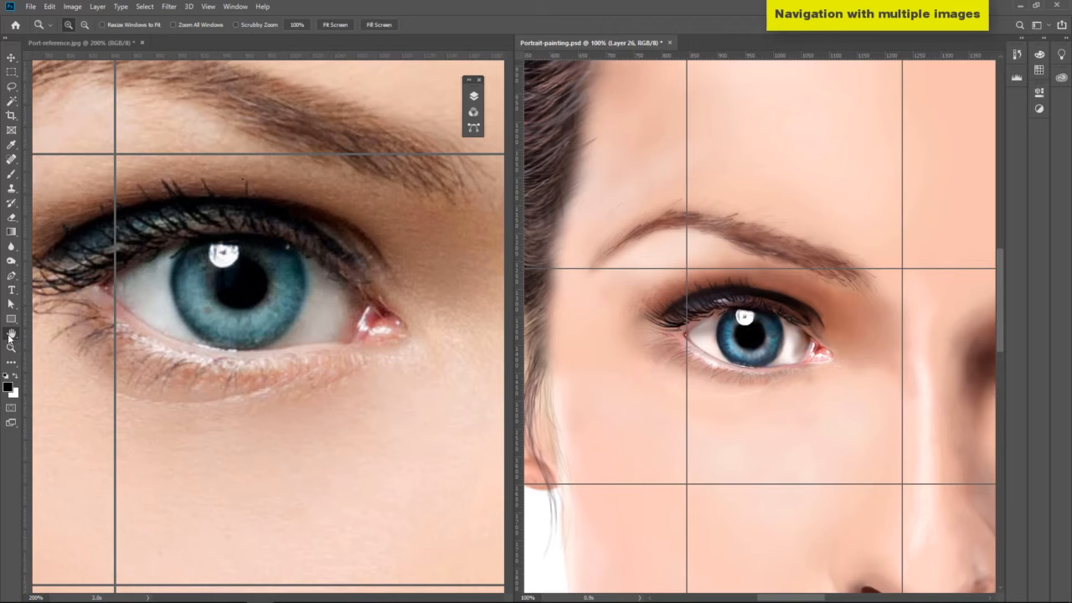
Pan both documents separately with the Hand tool to examine the other eye of the portrait
{"action": "left_click", "coordinate": [11, 334]}
{"action": "left_click", "coordinate": [232, 295]}
{"action": "left_click_drag", "start_coordinate": [383, 274], "coordinate": [77, 296]}
{"action": "left_click_drag", "start_coordinate": [317, 292], "coordinate": [167, 290]}
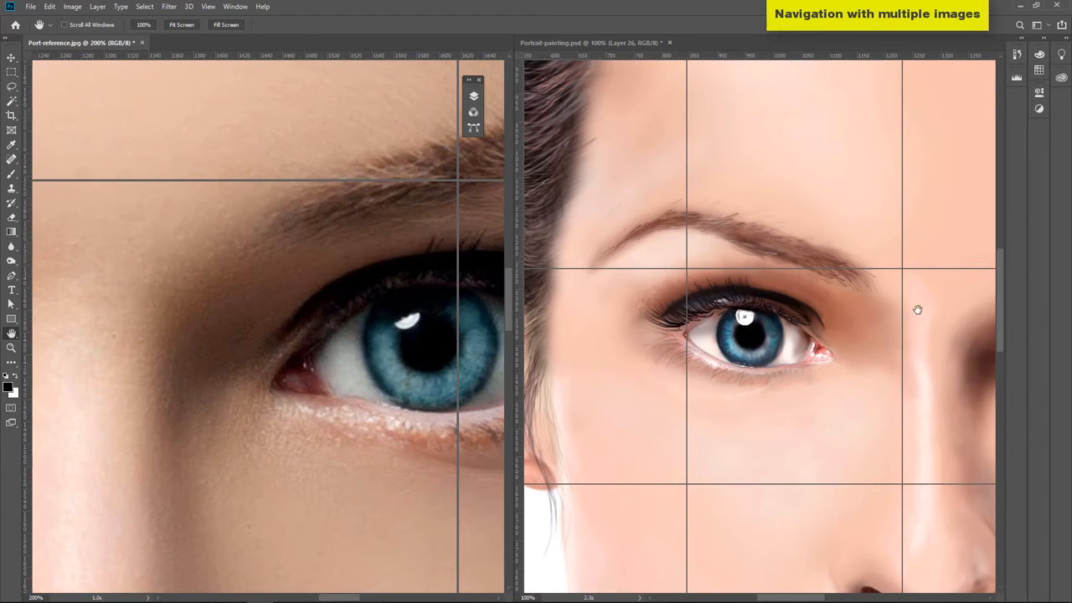
{"action": "mouse_move", "coordinate": [916, 309]}
{"action": "left_mouse_down"}
{"action": "mouse_move", "coordinate": [688, 290]}
{"action": "mouse_move", "coordinate": [624, 292]}
{"action": "mouse_move", "coordinate": [617, 313]}
{"action": "left_mouse_up"}
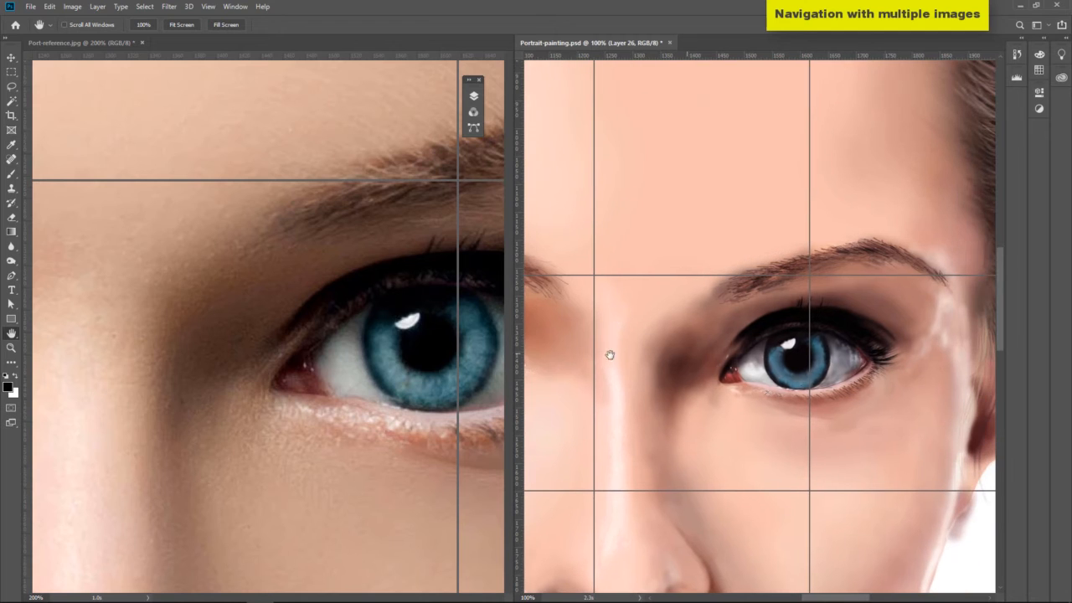
{"action": "left_click_drag", "start_coordinate": [415, 319], "coordinate": [298, 299]}
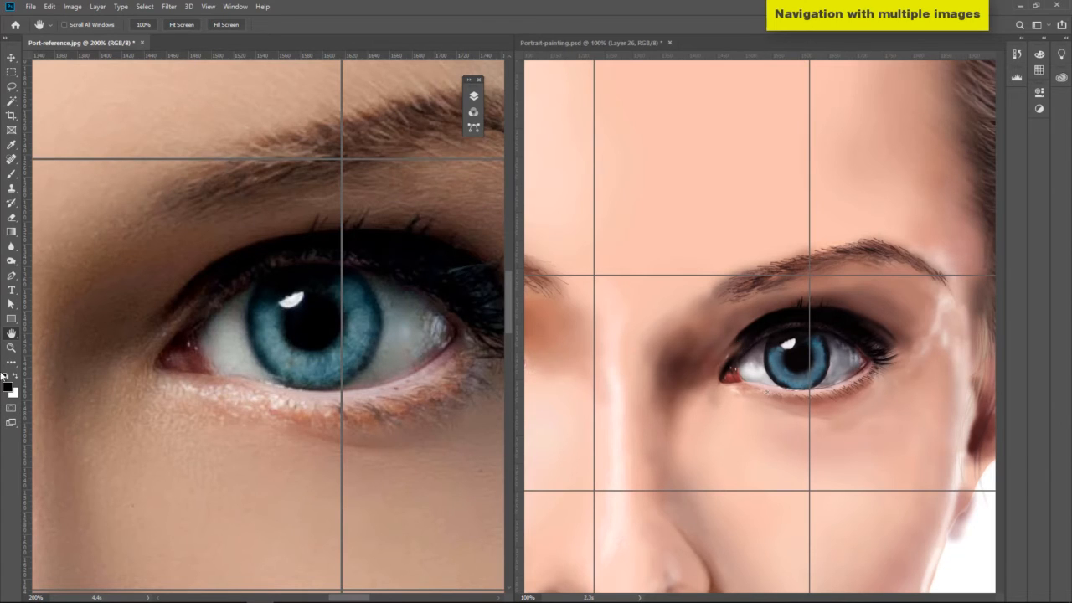
Enable Zoom All Windows for the Zoom tool and fit both the reference and the painting to the screen
{"action": "left_click", "coordinate": [10, 349]}
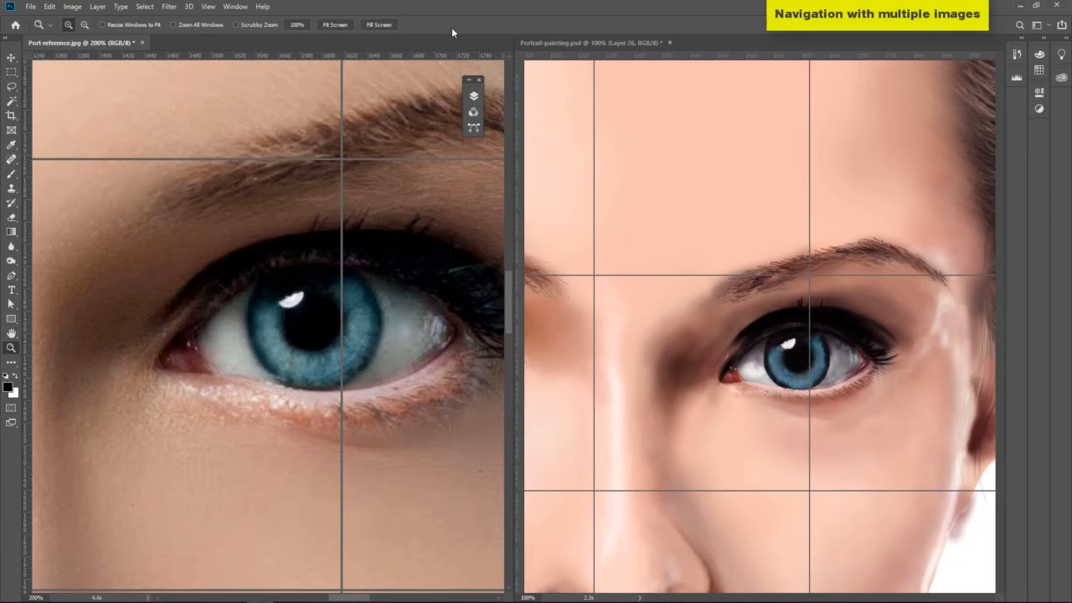
{"action": "left_click", "coordinate": [174, 25]}
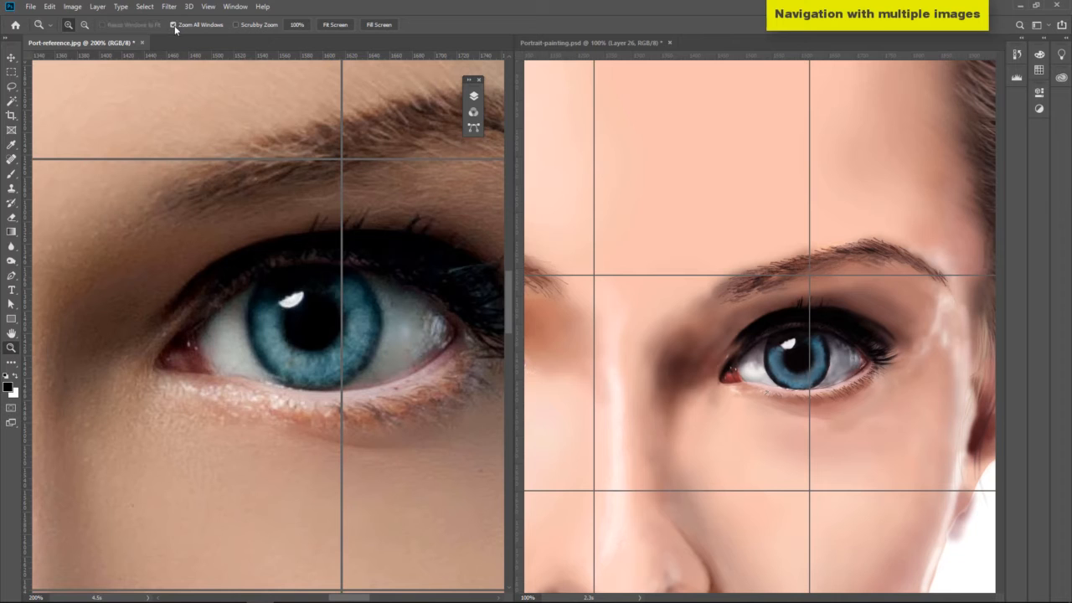
{"action": "left_click", "coordinate": [335, 25]}
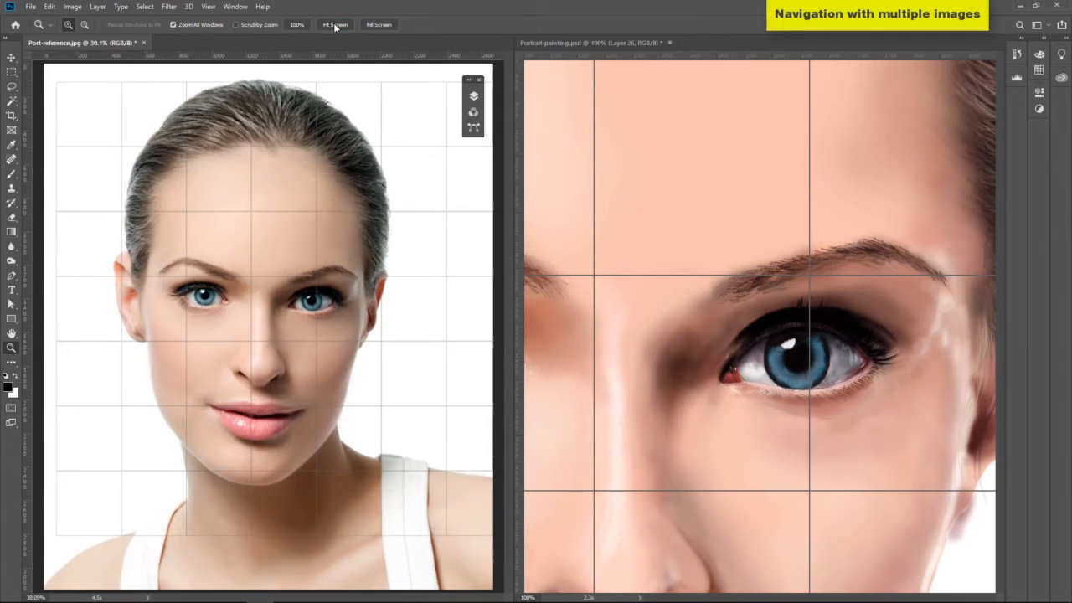
{"action": "left_click", "coordinate": [856, 142]}
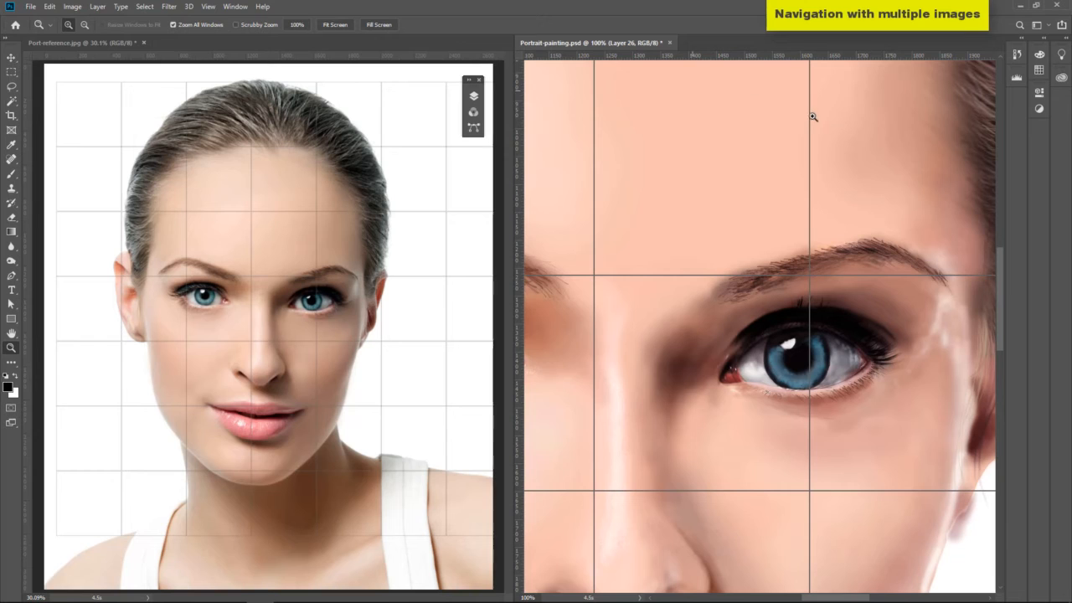
{"action": "left_click", "coordinate": [335, 24]}
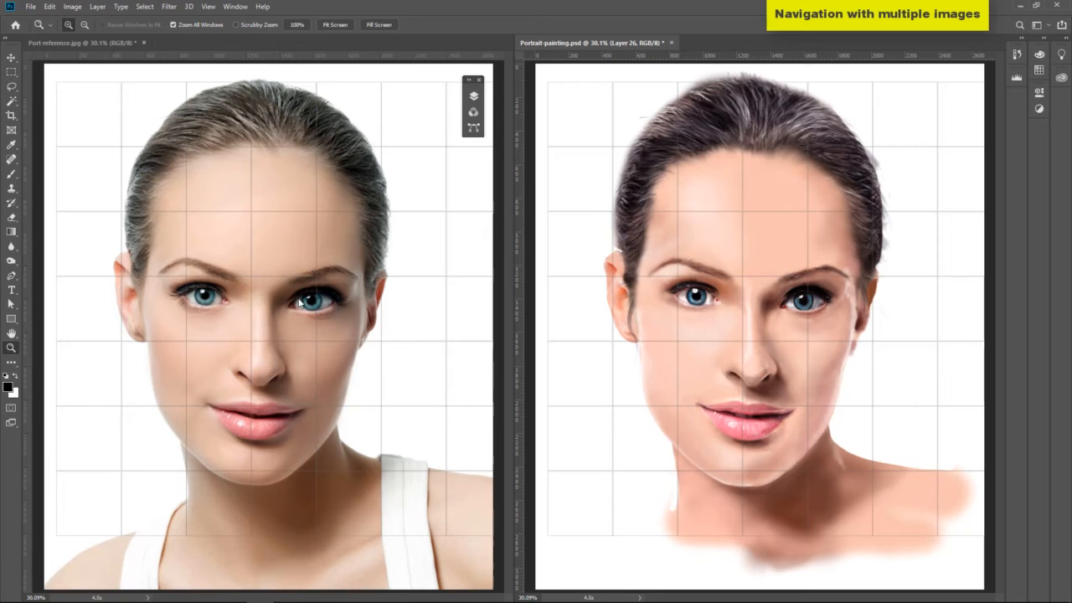
Zoom both the reference photo and the painting together to 200% on the same eye
{"action": "left_click", "coordinate": [254, 317]}
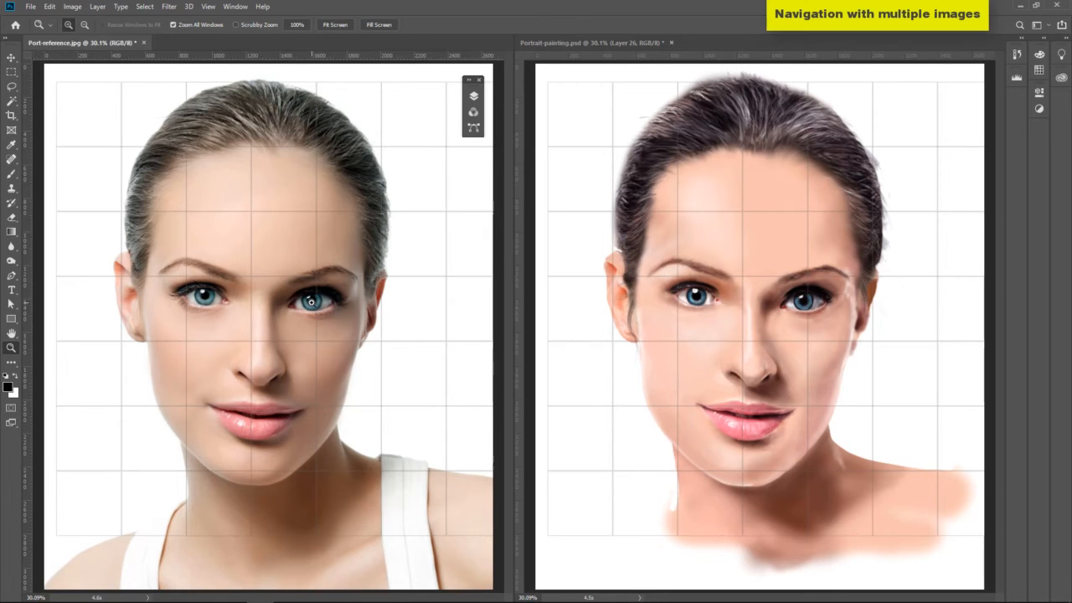
{"action": "left_click", "coordinate": [306, 303]}
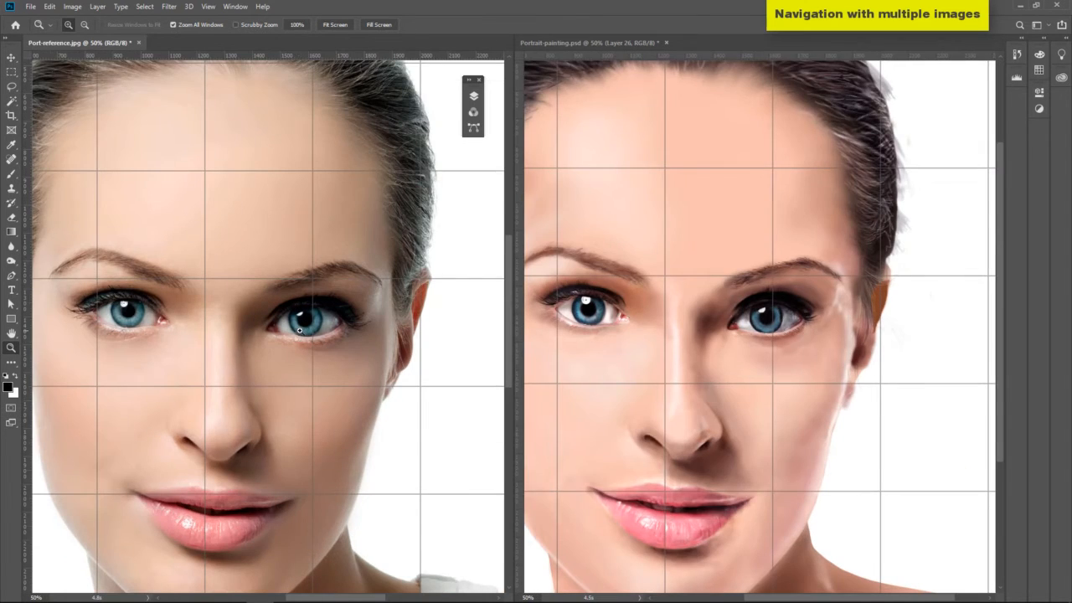
{"action": "left_click", "coordinate": [300, 339]}
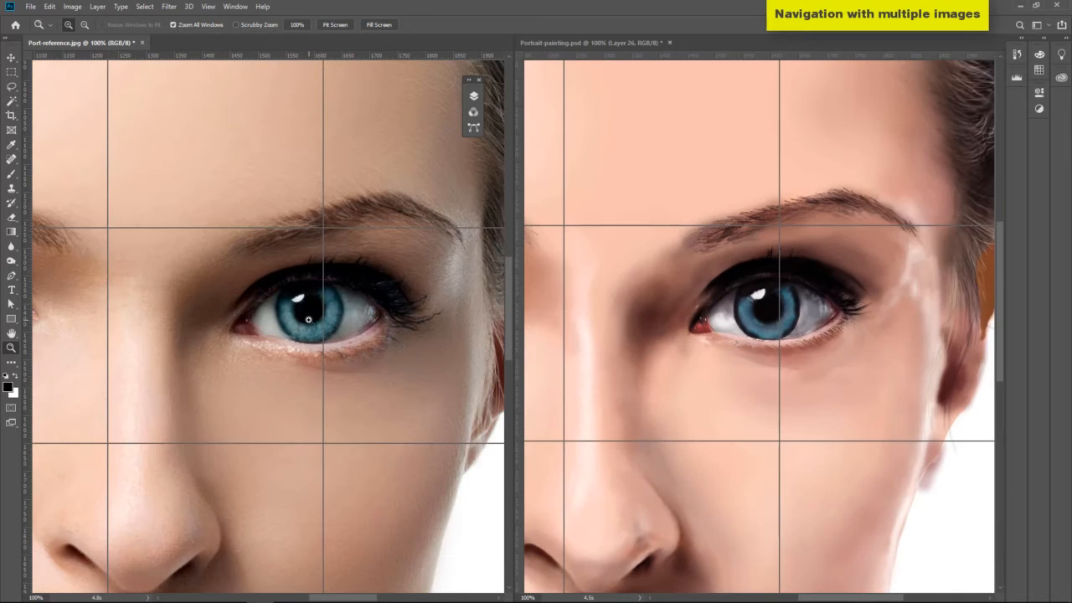
{"action": "left_click", "coordinate": [308, 319]}
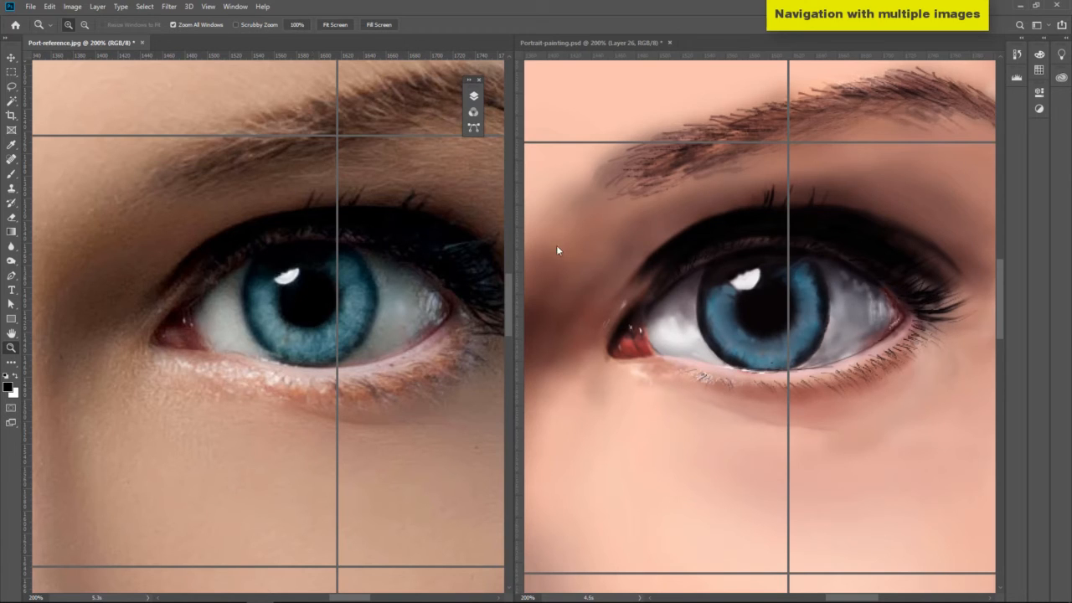
Pan both images together with the Hand tool to compare the eye and eyebrow
{"action": "left_click", "coordinate": [11, 334]}
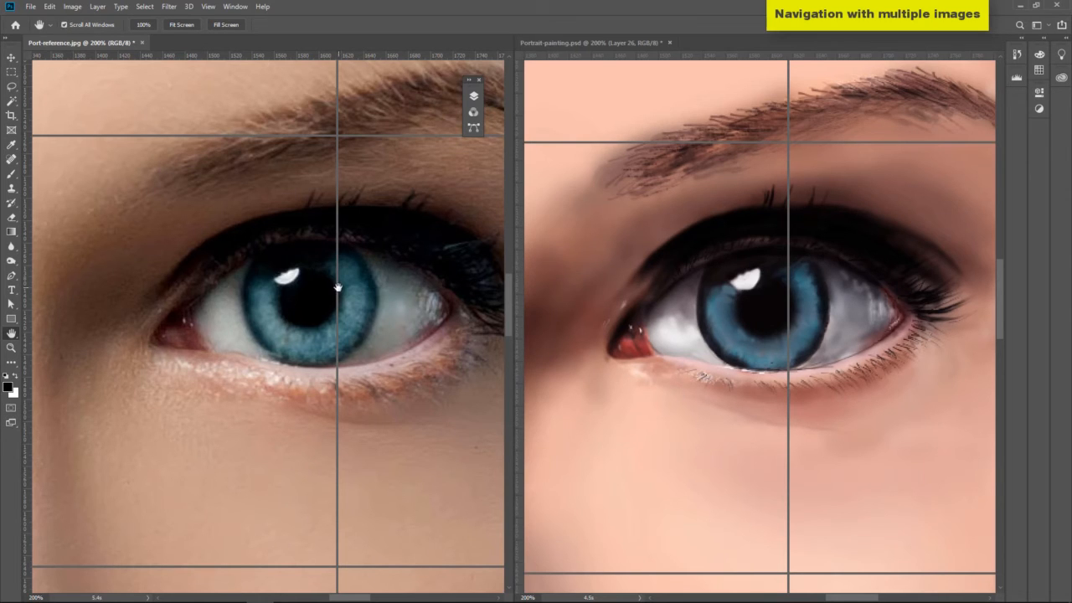
{"action": "left_click_drag", "start_coordinate": [253, 288], "coordinate": [577, 277]}
{"action": "left_click_drag", "start_coordinate": [378, 270], "coordinate": [346, 256]}
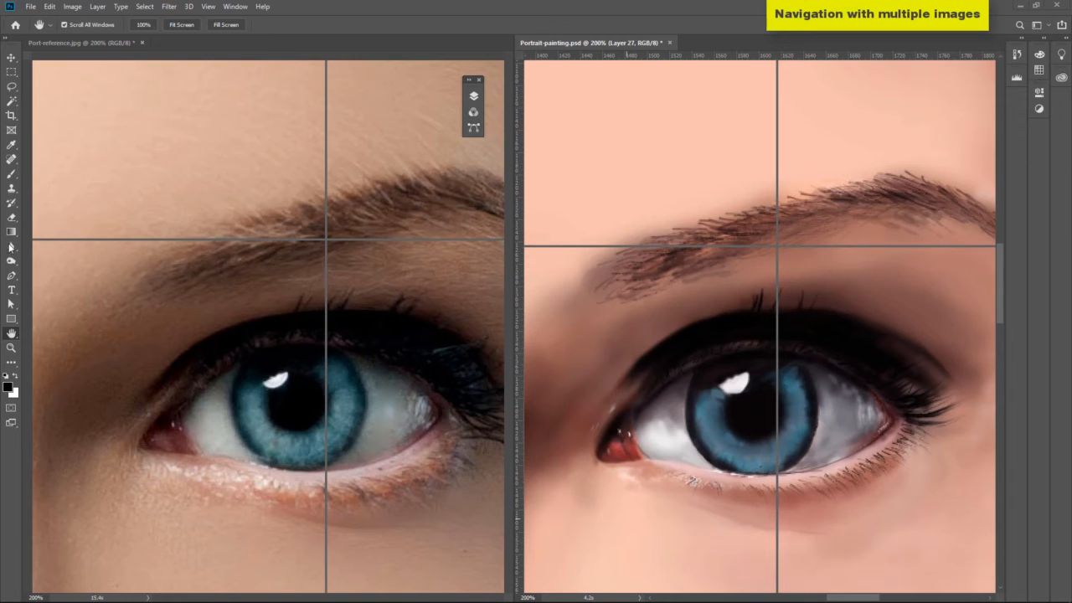
Paint short black hair strokes along the upper edge of the eyebrow in Portrait-painting.psd with the Brush tool
{"action": "left_click", "coordinate": [11, 173]}
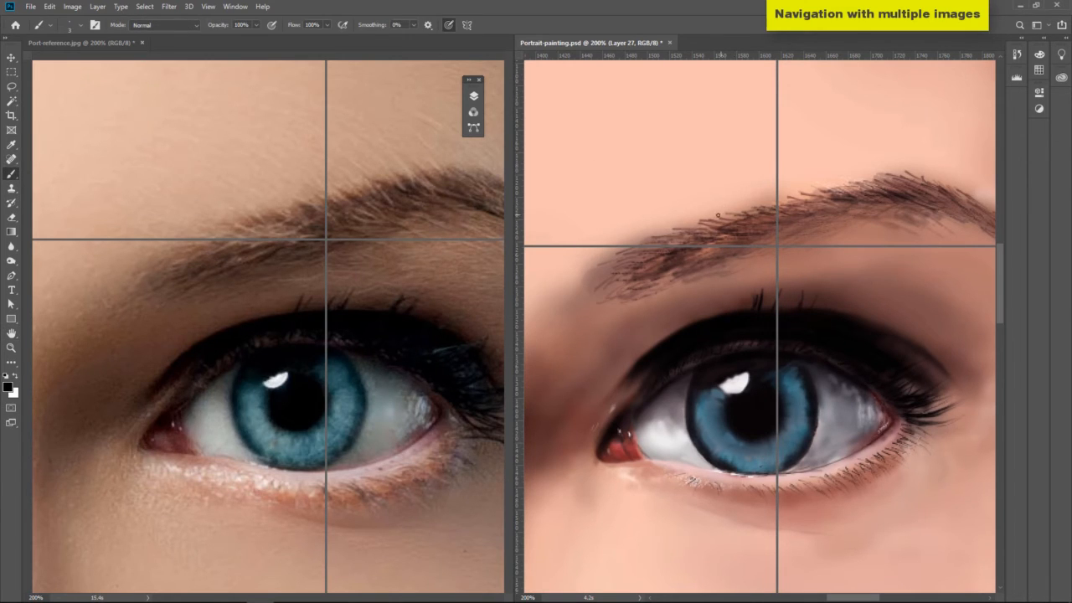
{"action": "mouse_move", "coordinate": [698, 208]}
{"action": "left_mouse_down"}
{"action": "mouse_move", "coordinate": [743, 224]}
{"action": "mouse_move", "coordinate": [813, 206]}
{"action": "mouse_move", "coordinate": [823, 190]}
{"action": "mouse_move", "coordinate": [867, 196]}
{"action": "left_mouse_up"}
{"action": "mouse_move", "coordinate": [825, 177]}
{"action": "left_mouse_down"}
{"action": "mouse_move", "coordinate": [859, 191]}
{"action": "mouse_move", "coordinate": [849, 185]}
{"action": "mouse_move", "coordinate": [916, 189]}
{"action": "left_mouse_up"}
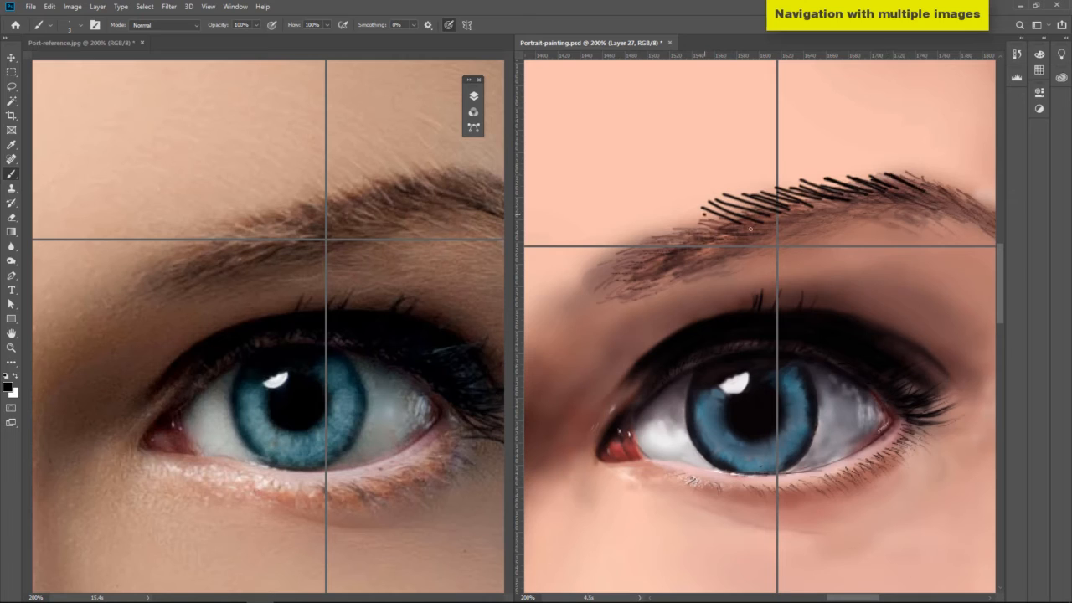
{"action": "left_click_drag", "start_coordinate": [707, 214], "coordinate": [752, 229]}
Rotate the view of Portrait-painting.psd alone to -23° with the Rotate View tool
{"action": "left_click", "coordinate": [10, 335]}
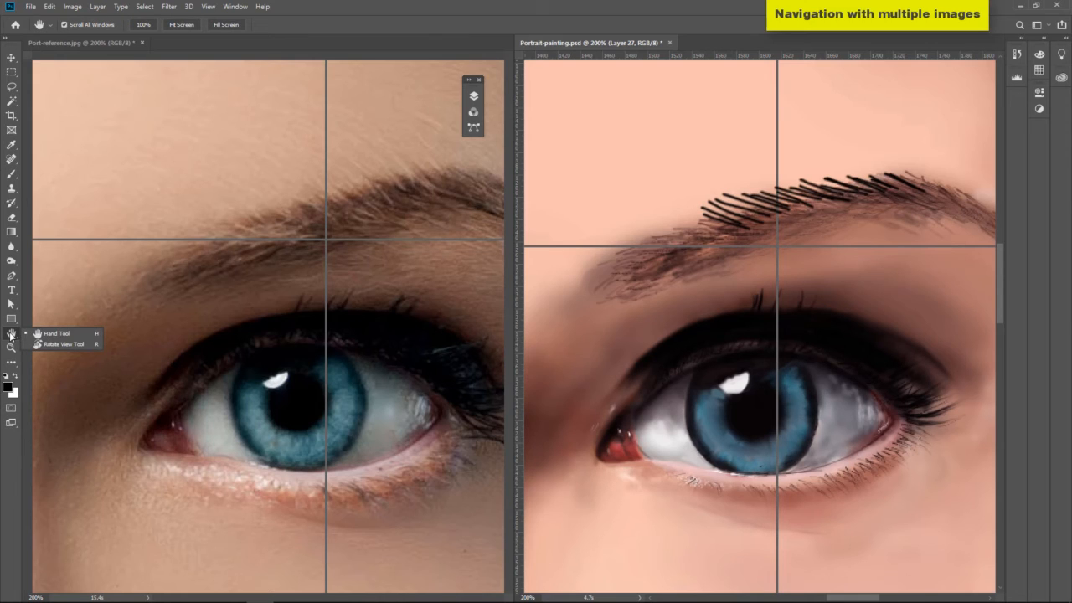
{"action": "left_click", "coordinate": [67, 344]}
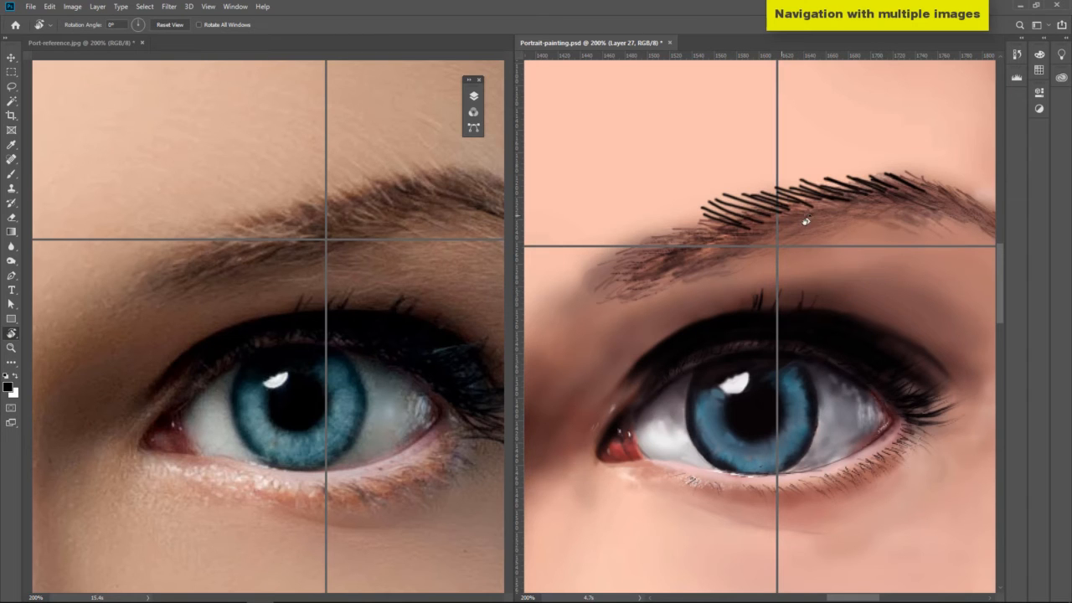
{"action": "left_click_drag", "start_coordinate": [918, 216], "coordinate": [864, 155]}
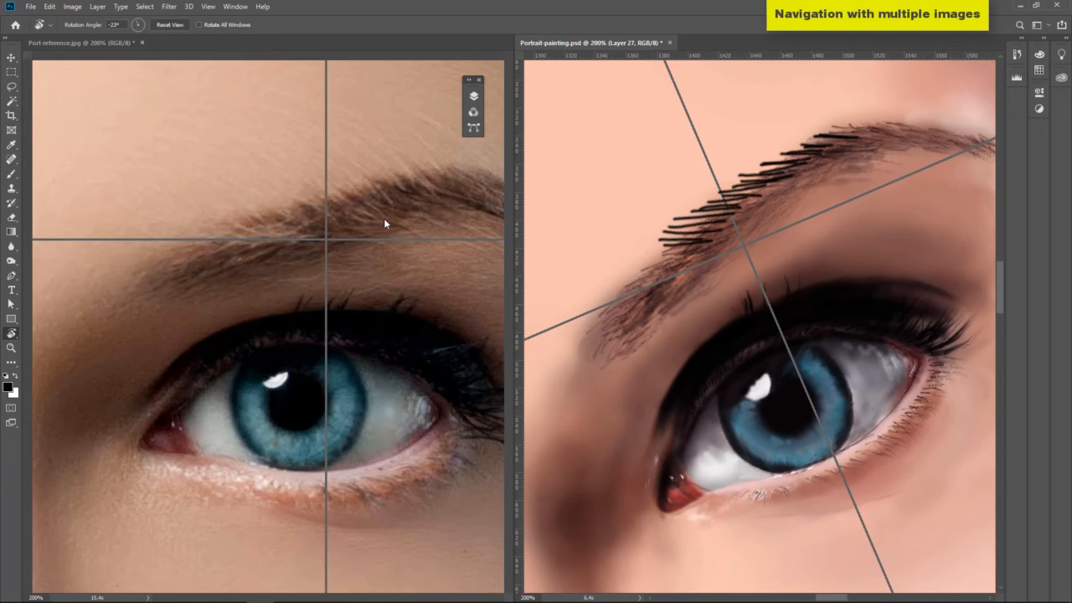
Zoom both images out together to 66.7% to compare the straight reference with the rotated painting
{"action": "left_click", "coordinate": [11, 349]}
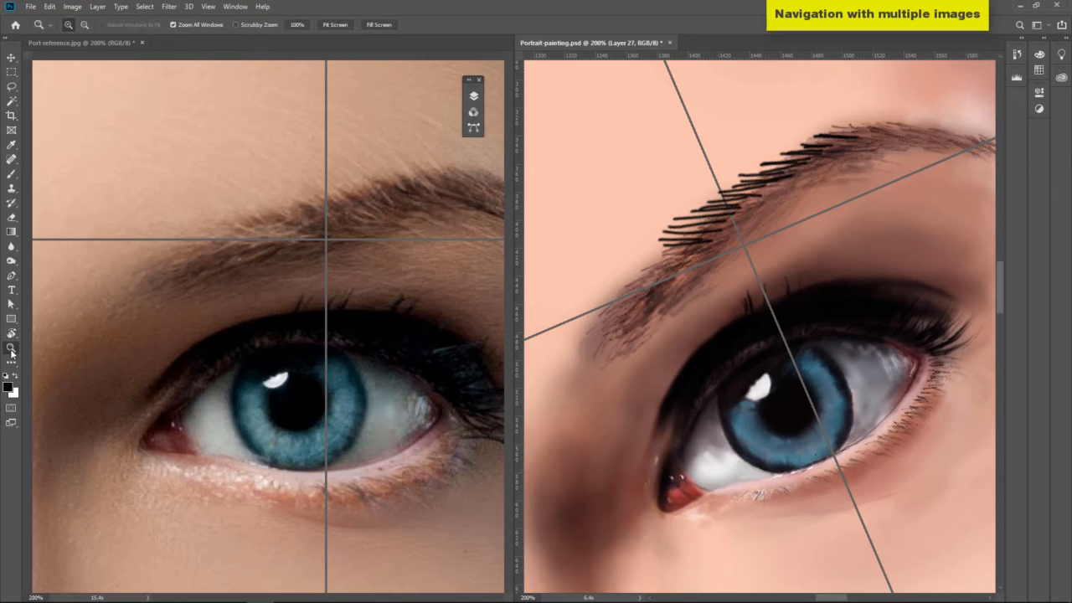
{"action": "left_click", "coordinate": [238, 281]}
{"action": "left_click", "coordinate": [246, 280], "text": "alt"}
{"action": "left_click", "coordinate": [246, 280], "text": "alt"}
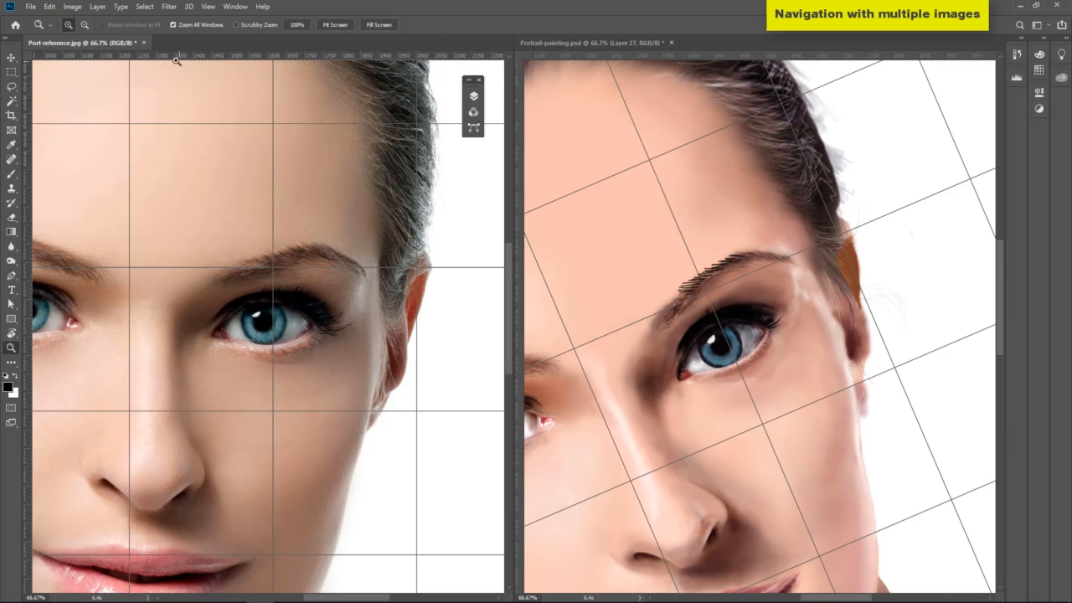
Reset the rotated view of the painting and enable Rotate All Windows for the Rotate View tool
{"action": "key", "text": "r"}
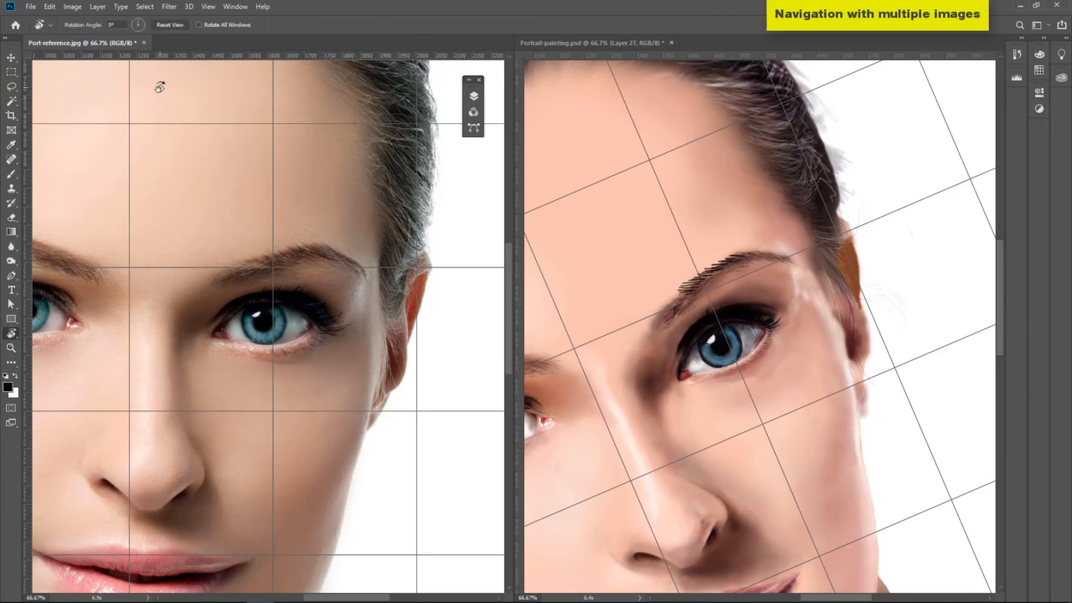
{"action": "left_click", "coordinate": [809, 113]}
{"action": "left_click", "coordinate": [169, 25]}
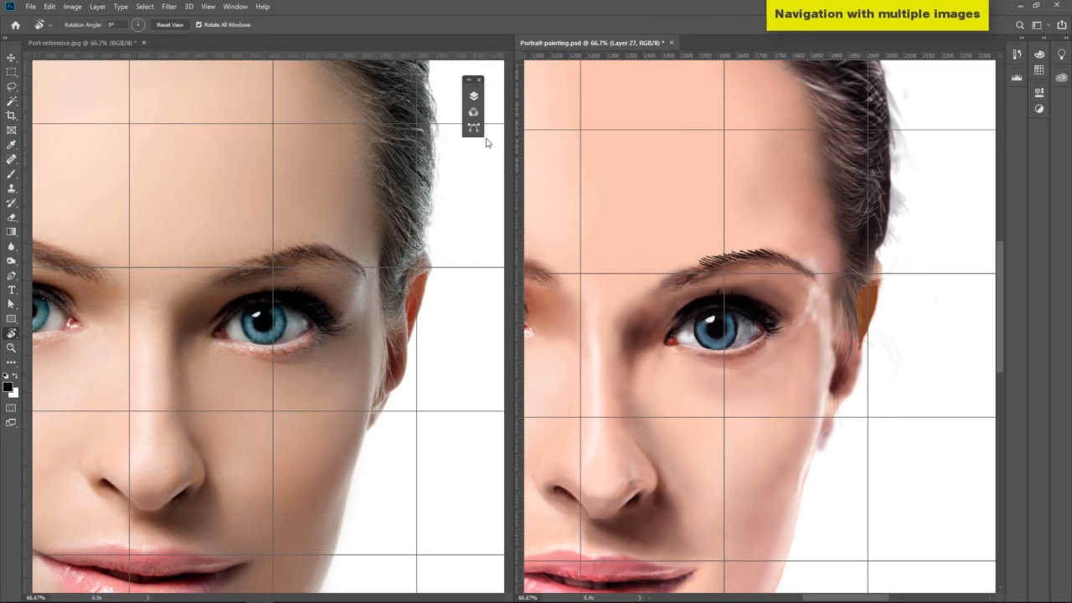
Rotate both image views together to -40° and zoom them to 200% around the eye and eyebrow
{"action": "left_click_drag", "start_coordinate": [823, 304], "coordinate": [807, 279]}
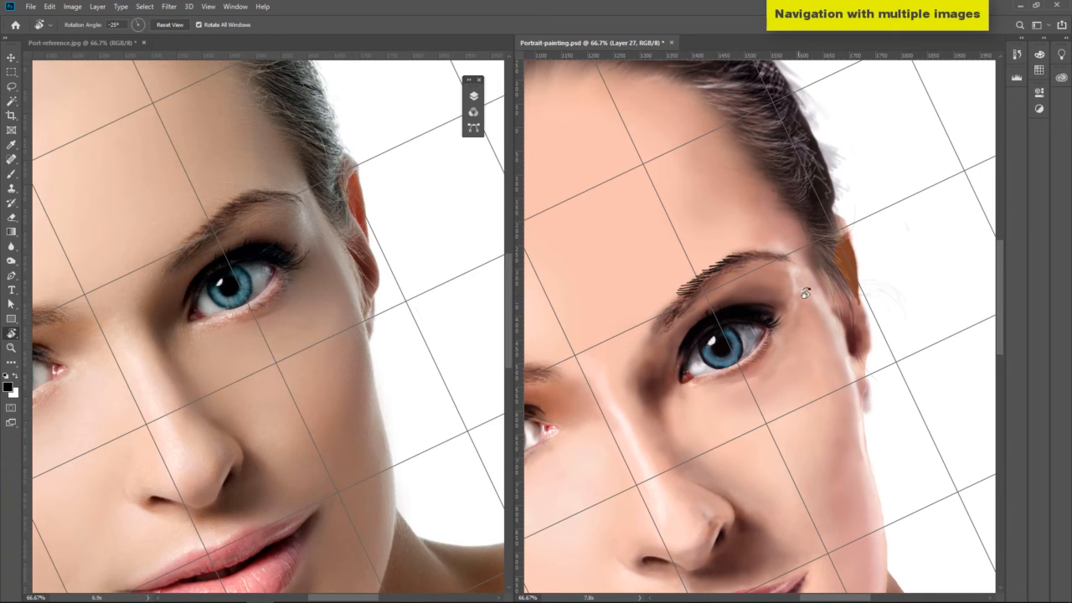
{"action": "left_click_drag", "start_coordinate": [835, 287], "coordinate": [823, 268]}
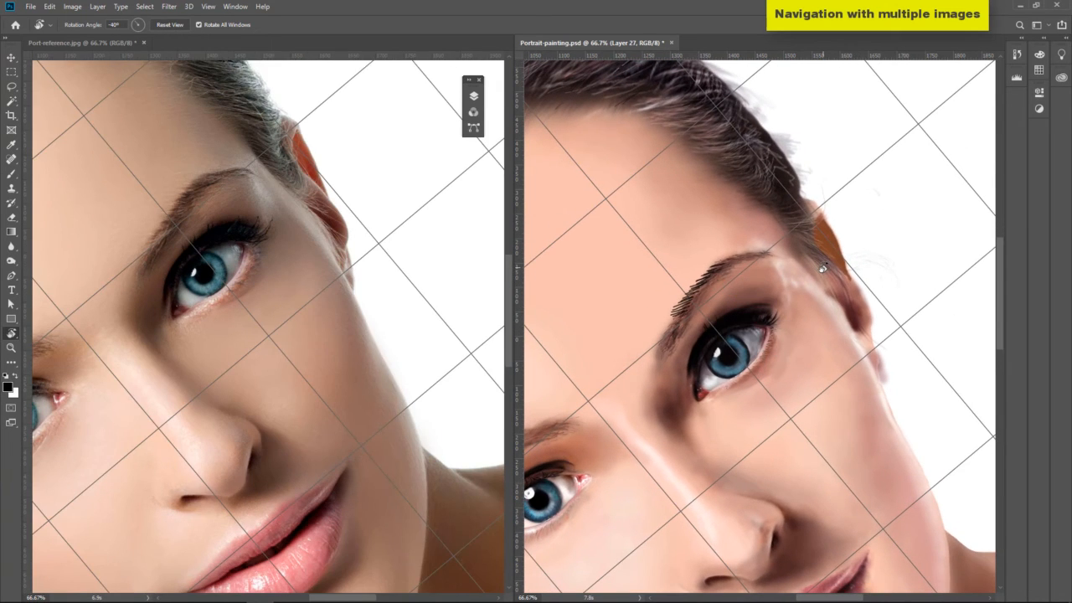
{"action": "left_click", "coordinate": [11, 347]}
{"action": "left_click", "coordinate": [198, 238]}
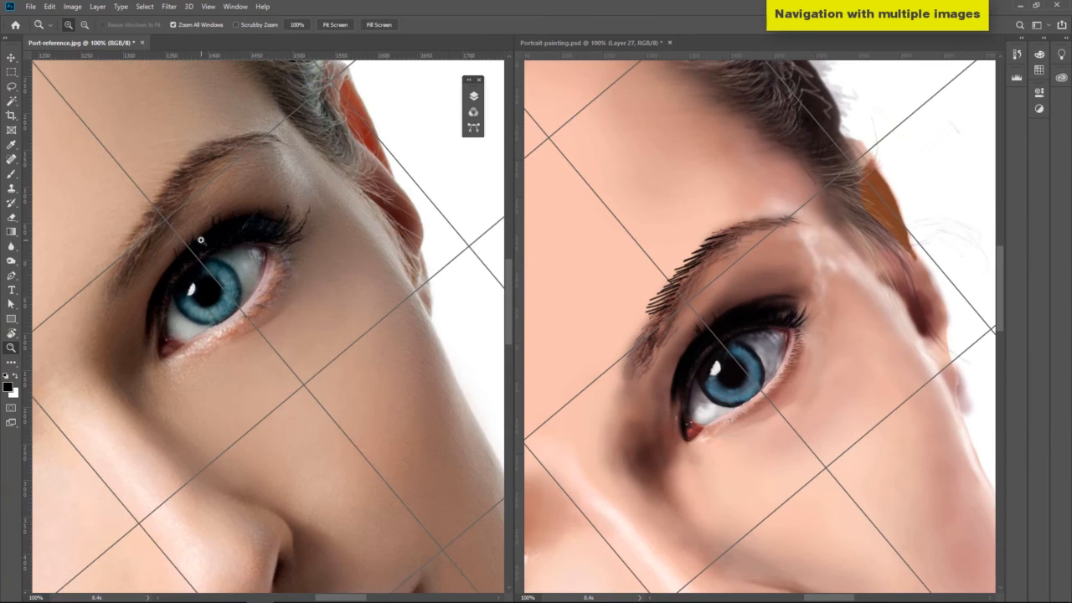
{"action": "left_click", "coordinate": [201, 240]}
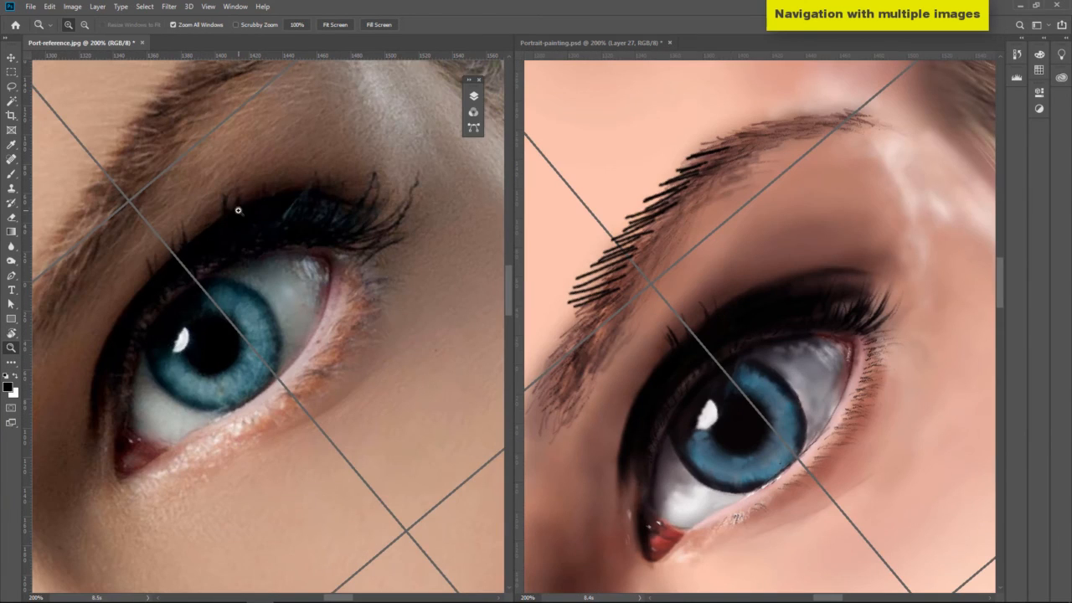
{"action": "left_click_drag", "start_coordinate": [210, 172], "coordinate": [272, 261]}
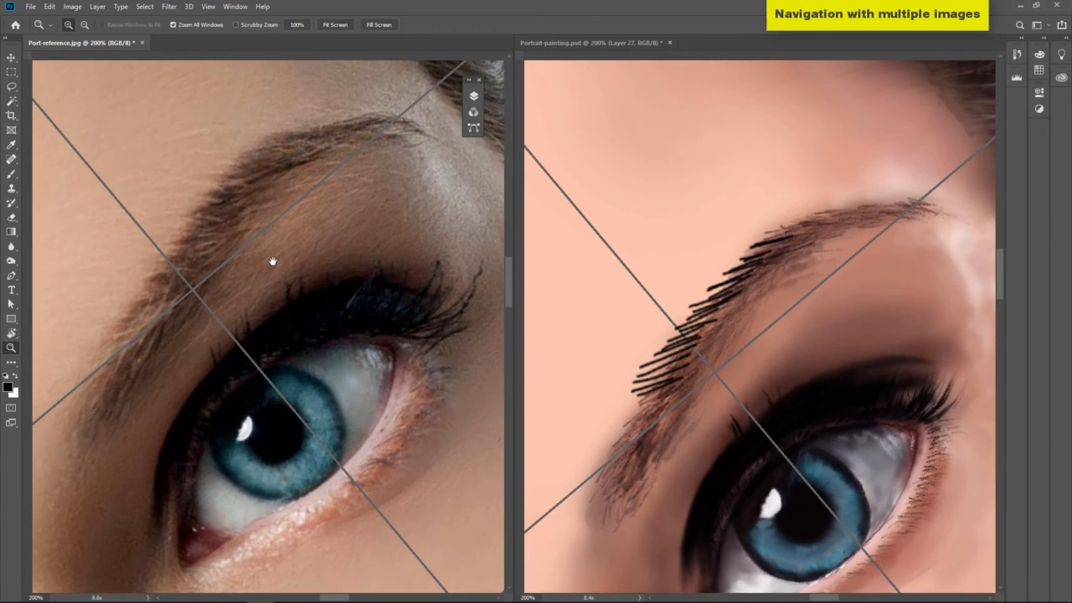
Undo all the black brush strokes painted over the eyebrow in Portrait-painting.psd
{"action": "key", "text": "ctrl+r"}
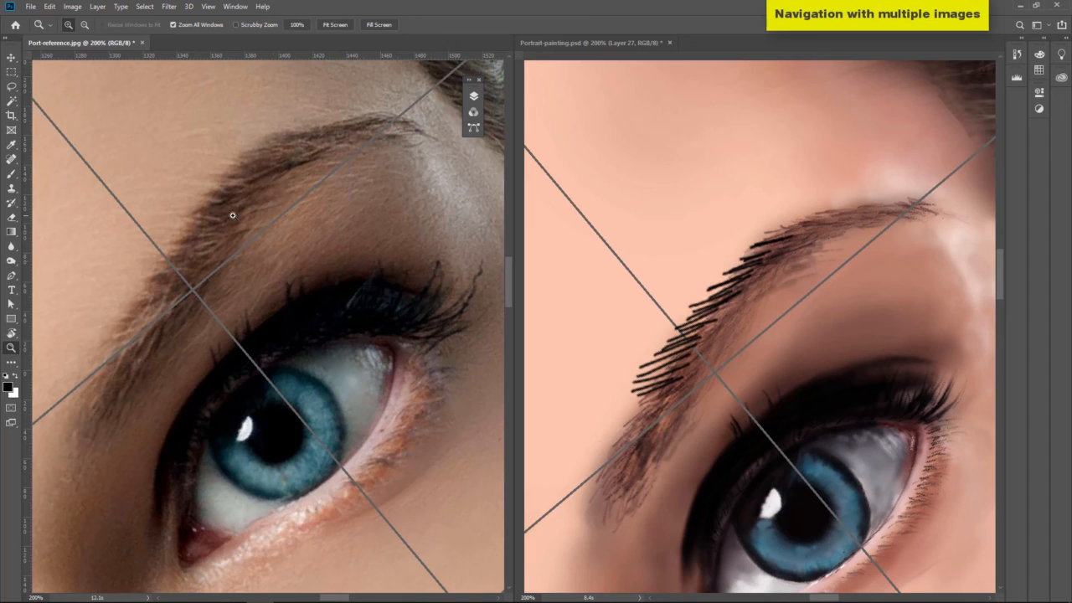
{"action": "left_click", "coordinate": [691, 275]}
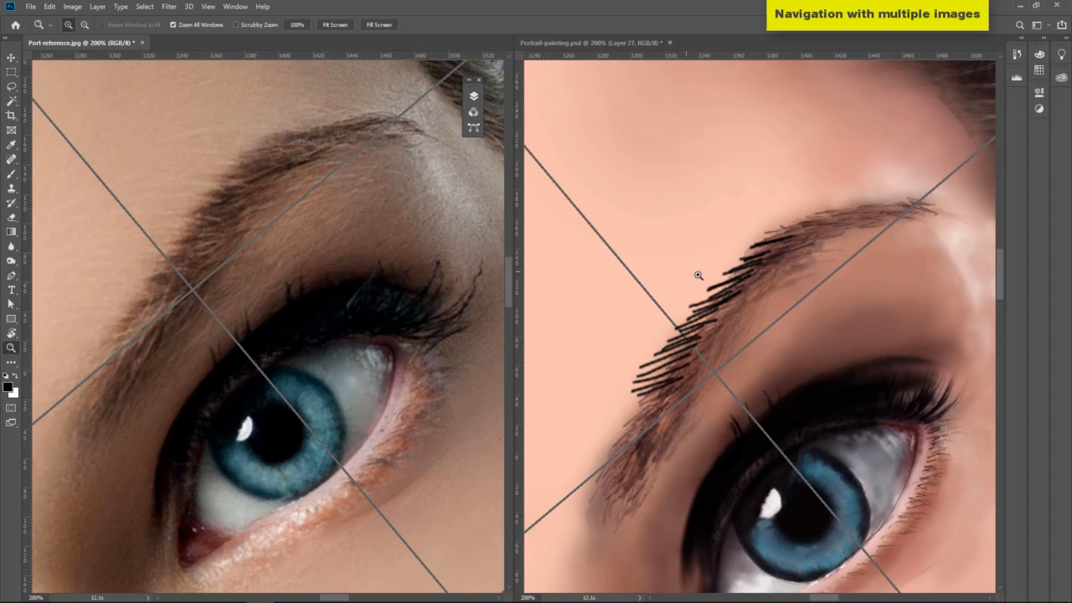
{"action": "key", "text": "ctrl+z"}
{"action": "key", "text": "ctrl+z"}
{"action": "key", "text": "ctrl+z"}
{"action": "key", "text": "ctrl+z"}
{"action": "key", "text": "ctrl+z"}
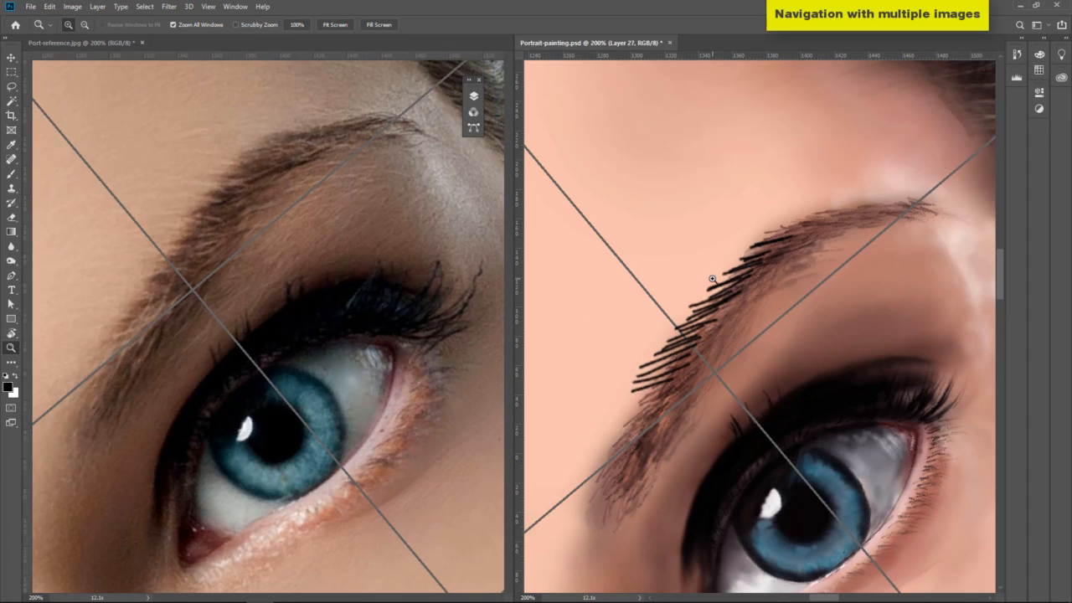
{"action": "key", "text": "ctrl+z"}
{"action": "key", "text": "ctrl+z"}
{"action": "key", "text": "ctrl+z"}
{"action": "key", "text": "ctrl+z"}
{"action": "key", "text": "ctrl+z"}
{"action": "key", "text": "ctrl+z"}
{"action": "key", "text": "ctrl+z"}
{"action": "key", "text": "ctrl+z"}
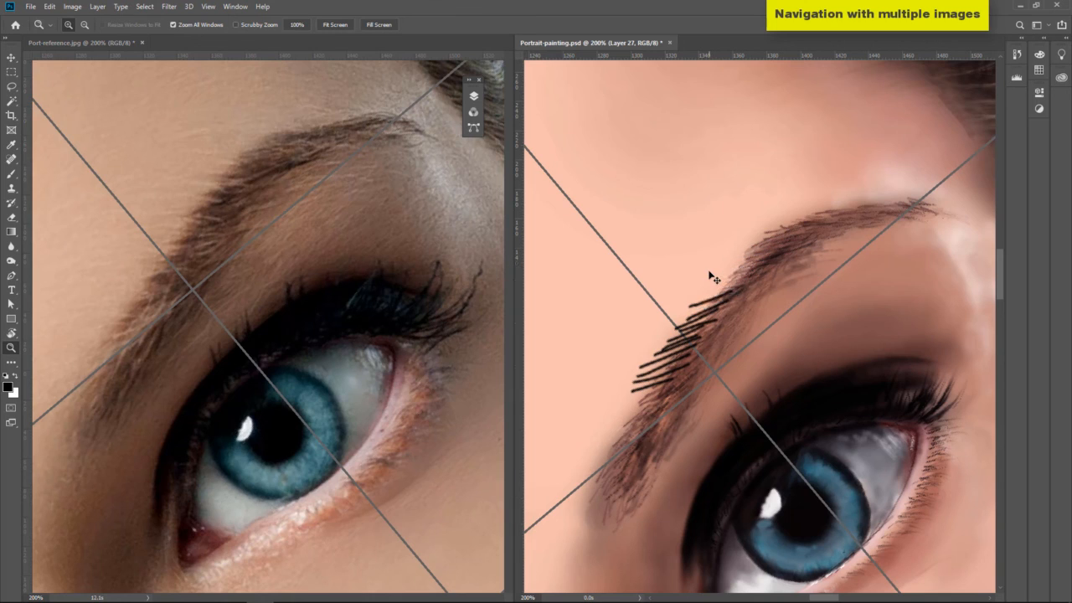
{"action": "key", "text": "ctrl+z"}
{"action": "key", "text": "ctrl+z"}
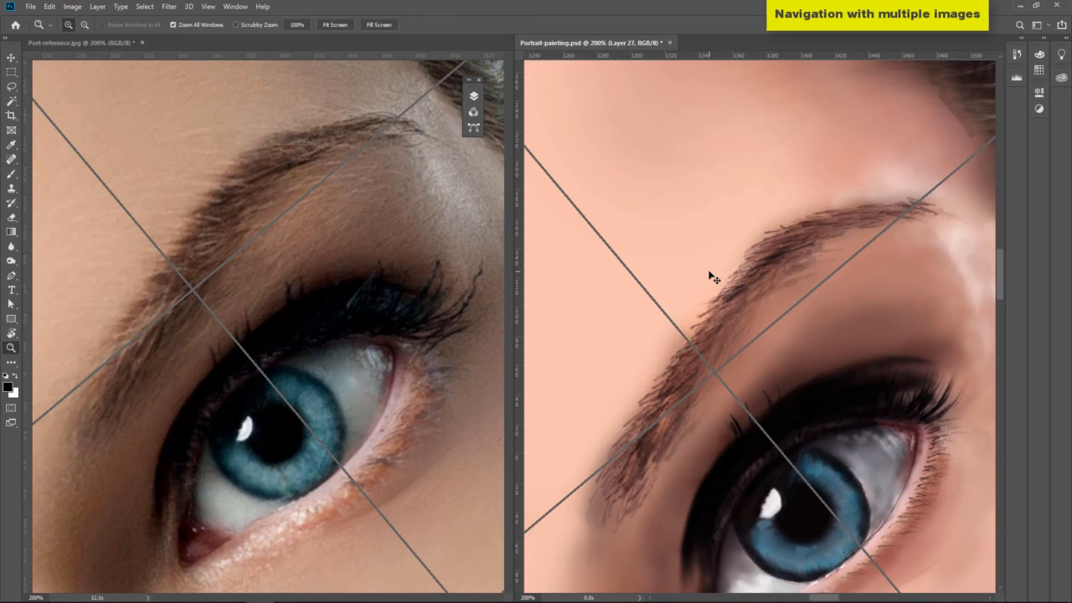
Rotate the views of both images together to -27° by turning the painting's view
{"action": "left_click", "coordinate": [10, 175]}
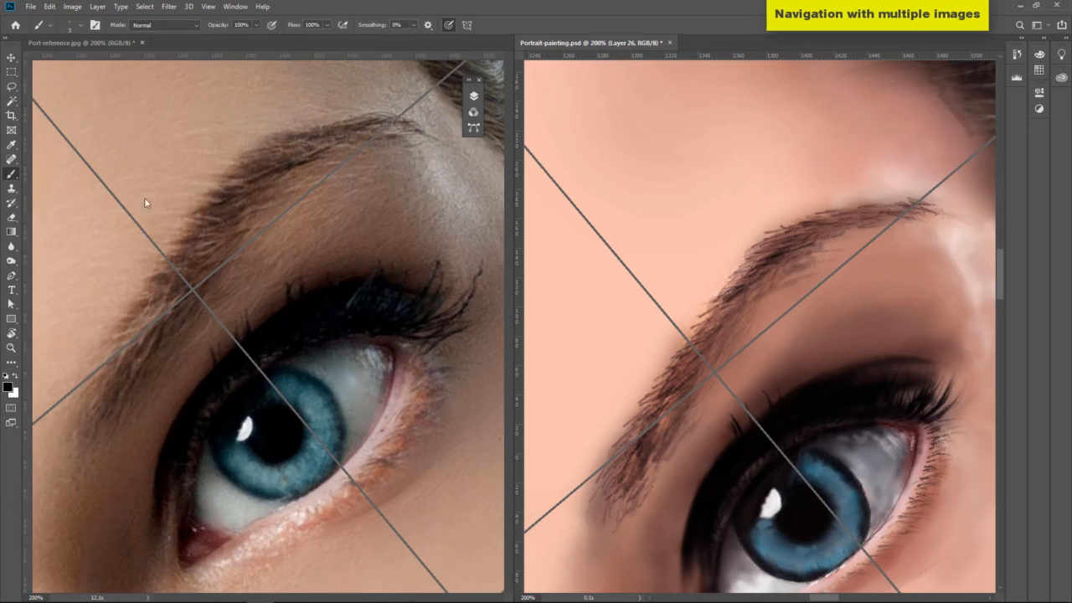
{"action": "left_click", "coordinate": [11, 332]}
{"action": "left_click_drag", "start_coordinate": [797, 186], "coordinate": [829, 188]}
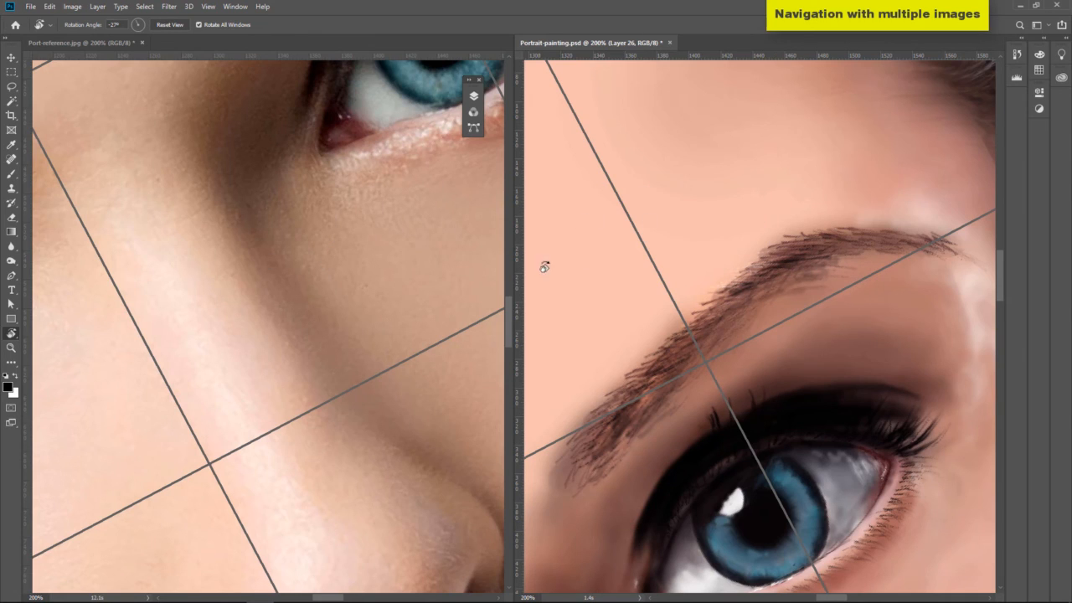
Match the zoom, location and rotation of the reference window to Portrait-painting.psd with Match All
{"action": "left_click", "coordinate": [234, 7]}
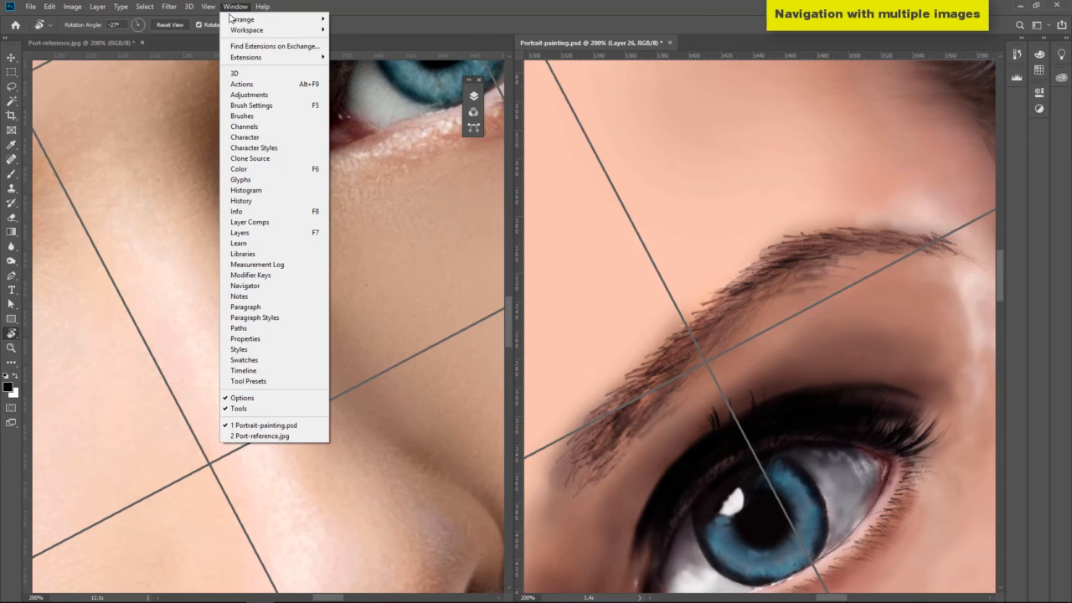
{"action": "mouse_move", "coordinate": [233, 20]}
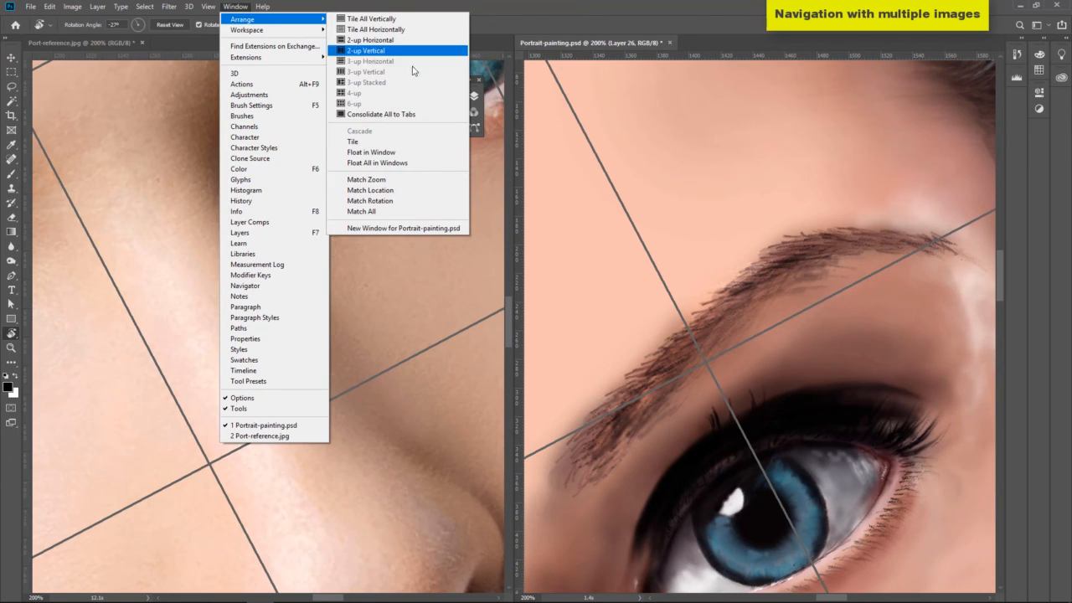
{"action": "left_click", "coordinate": [360, 211]}
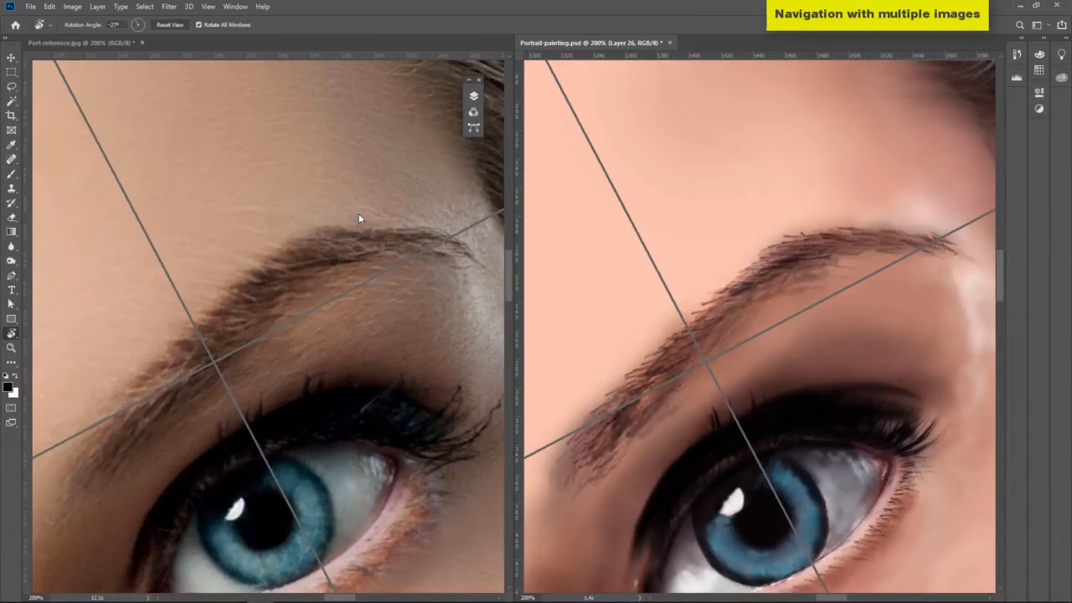